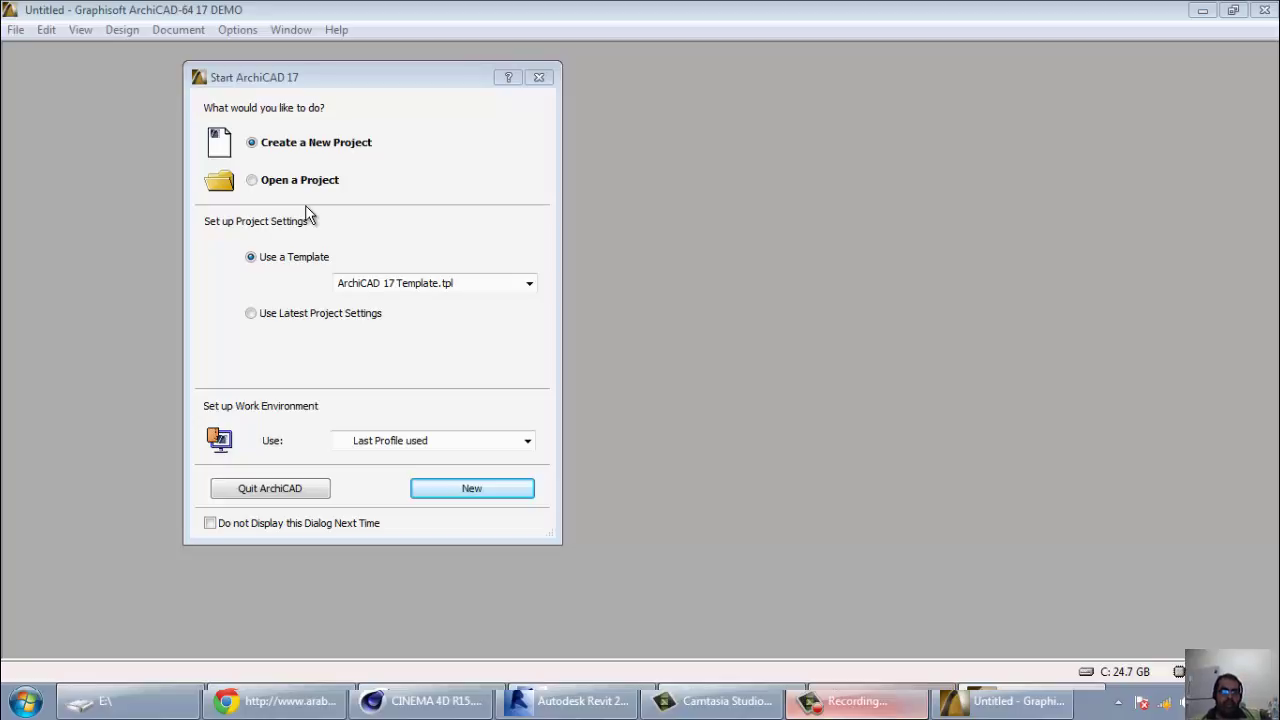
# Create a new project from ArchiCAD 17 Template.tpl with the Last Profile used work environment
pyautogui.moveTo(379, 79); pyautogui.dragTo(679, 88)
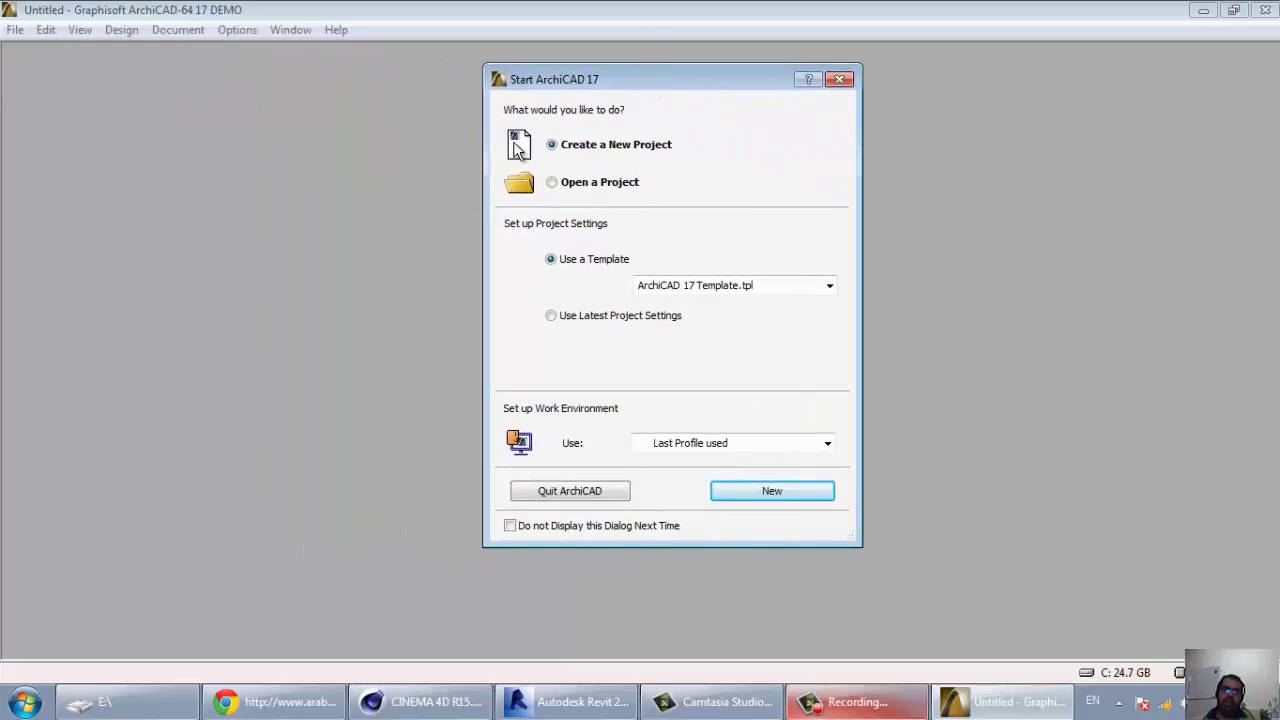
pyautogui.click(614, 184)
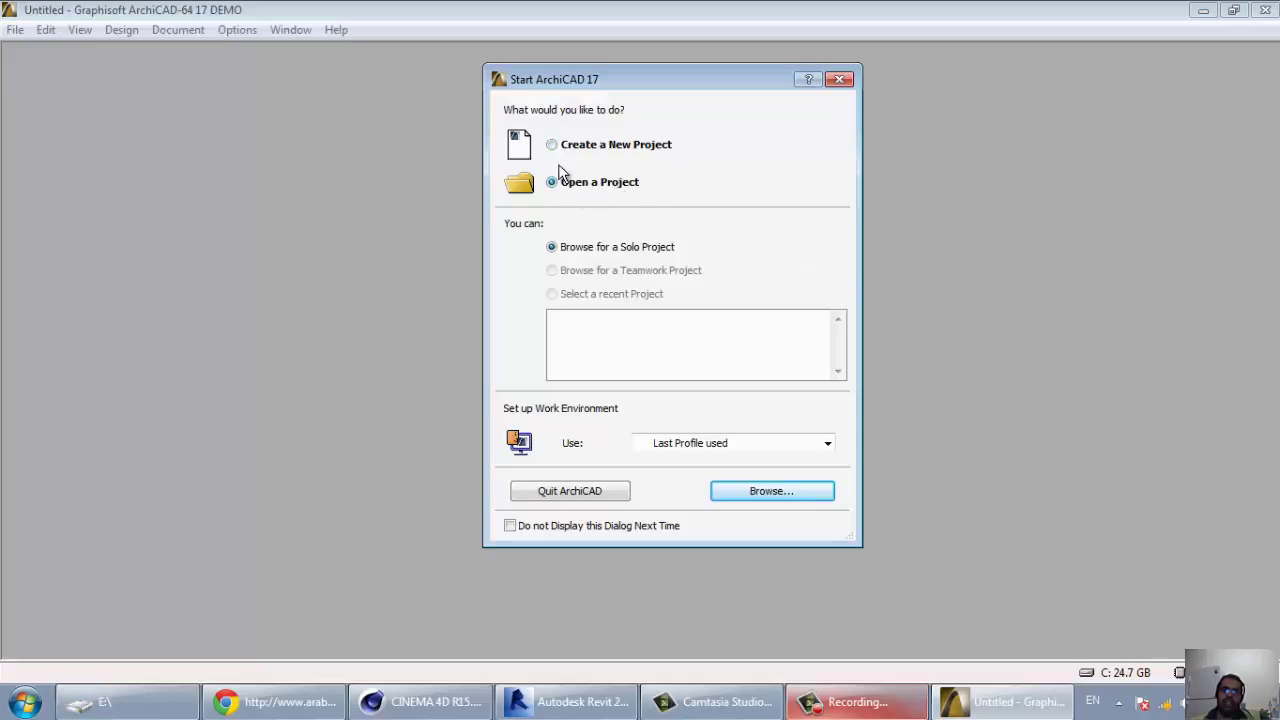
pyautogui.click(570, 147)
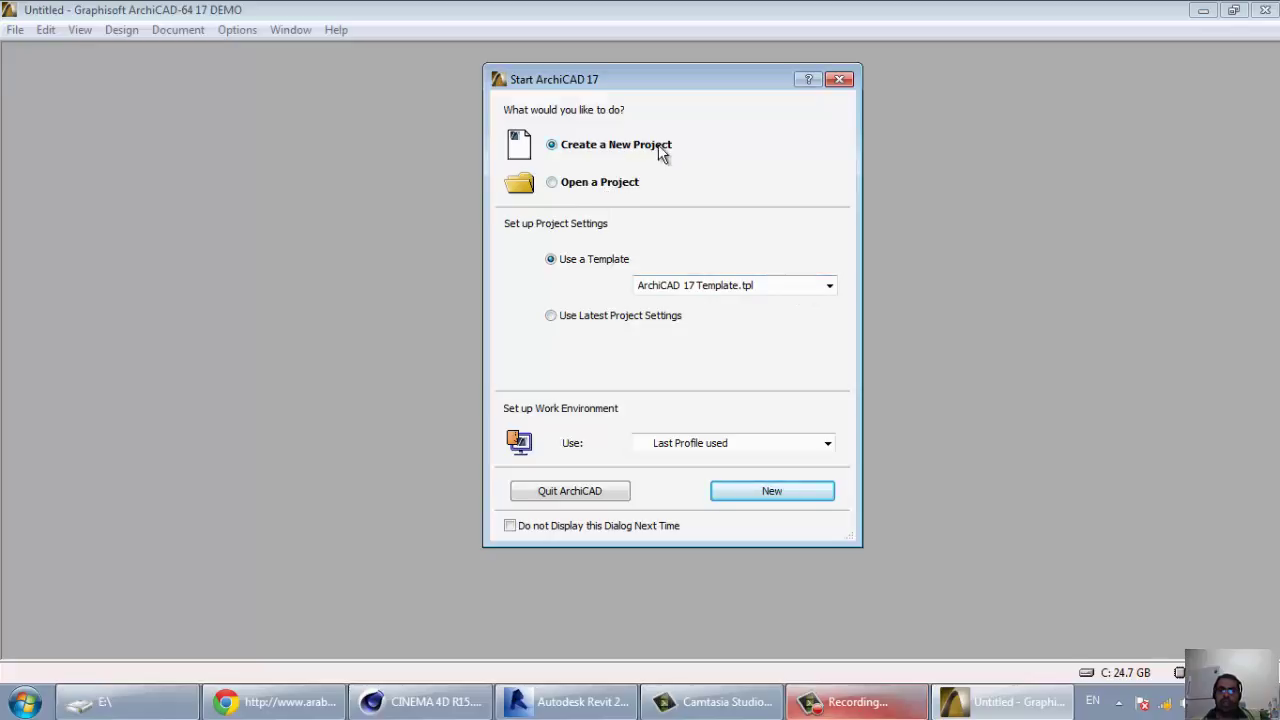
pyautogui.click(724, 290)
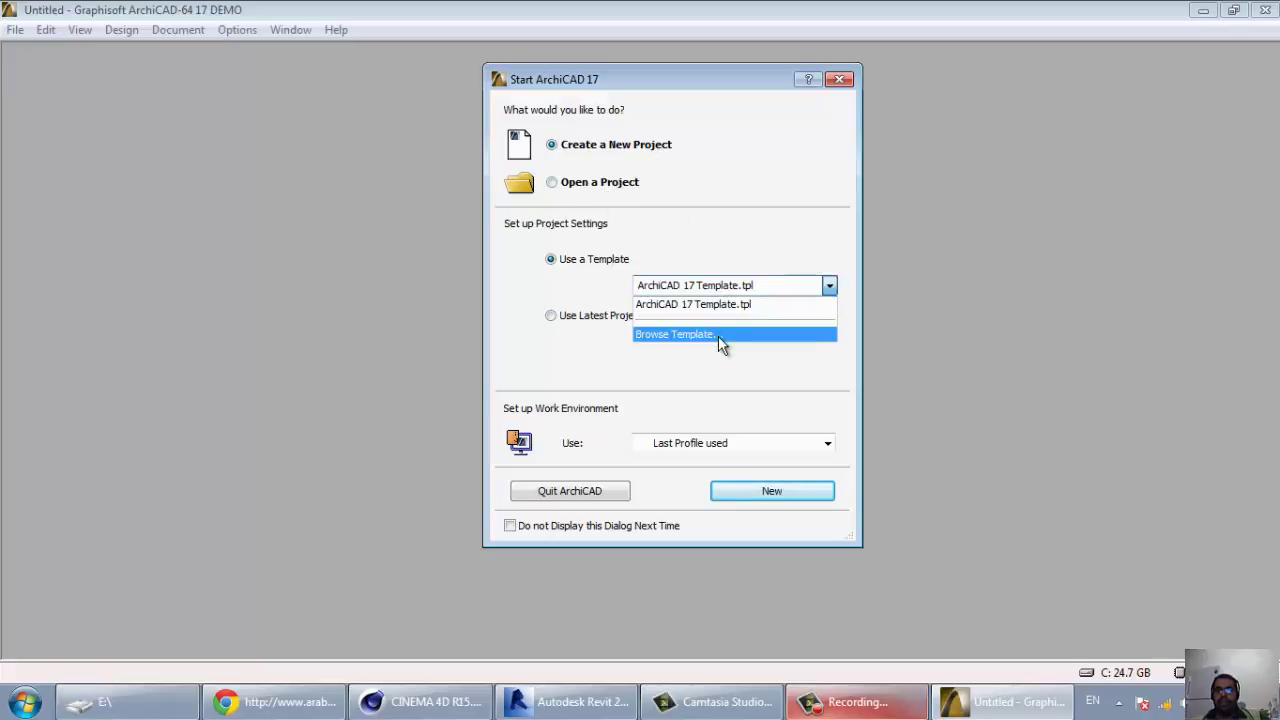
pyautogui.click(785, 257)
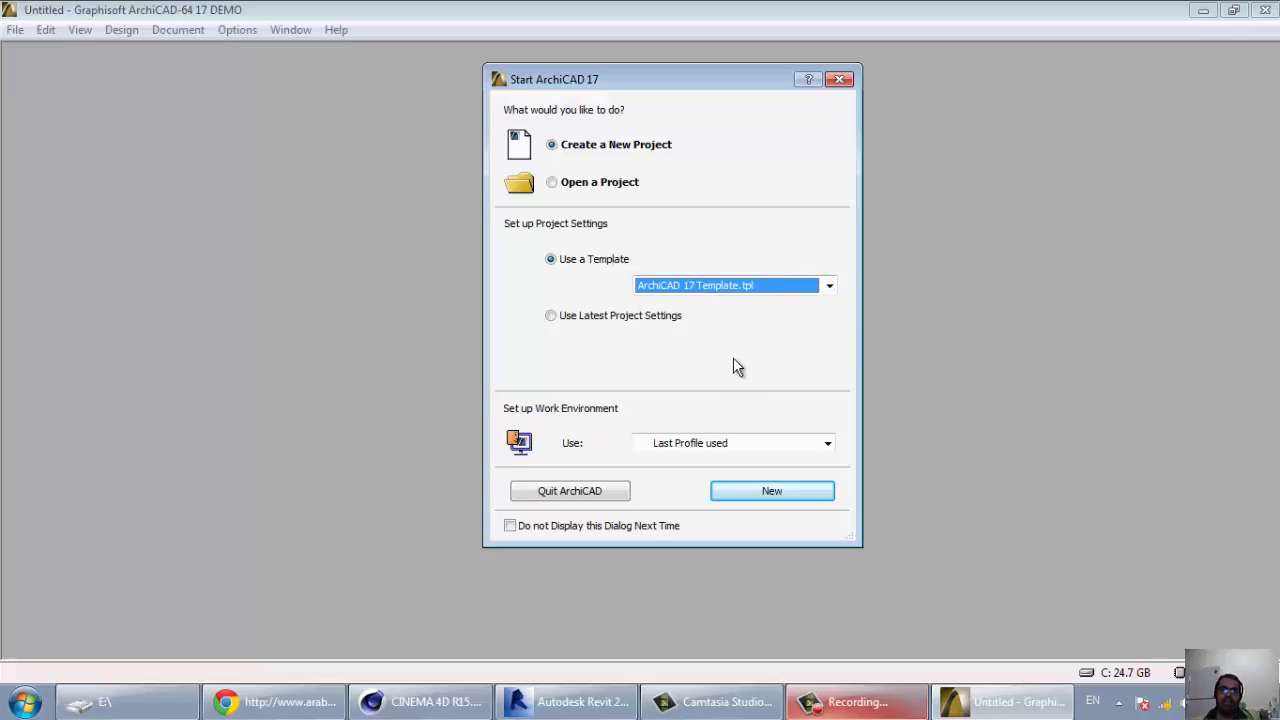
pyautogui.click(579, 189)
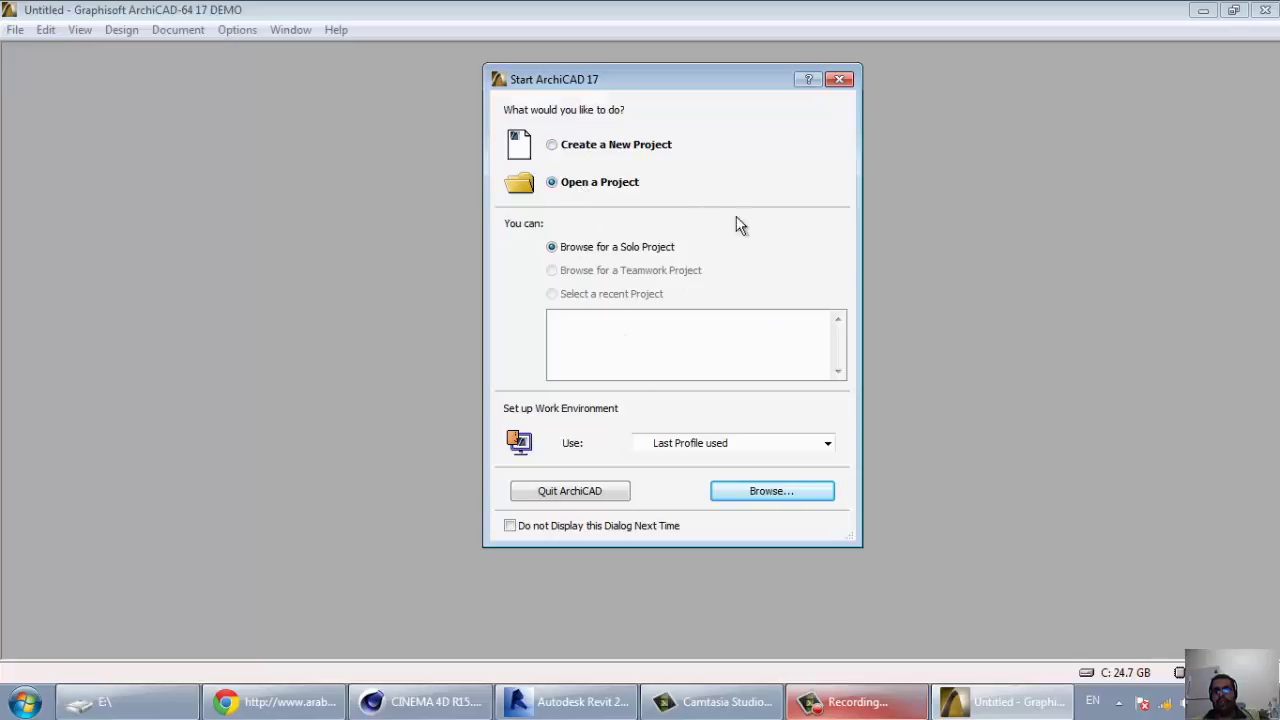
pyautogui.click(603, 147)
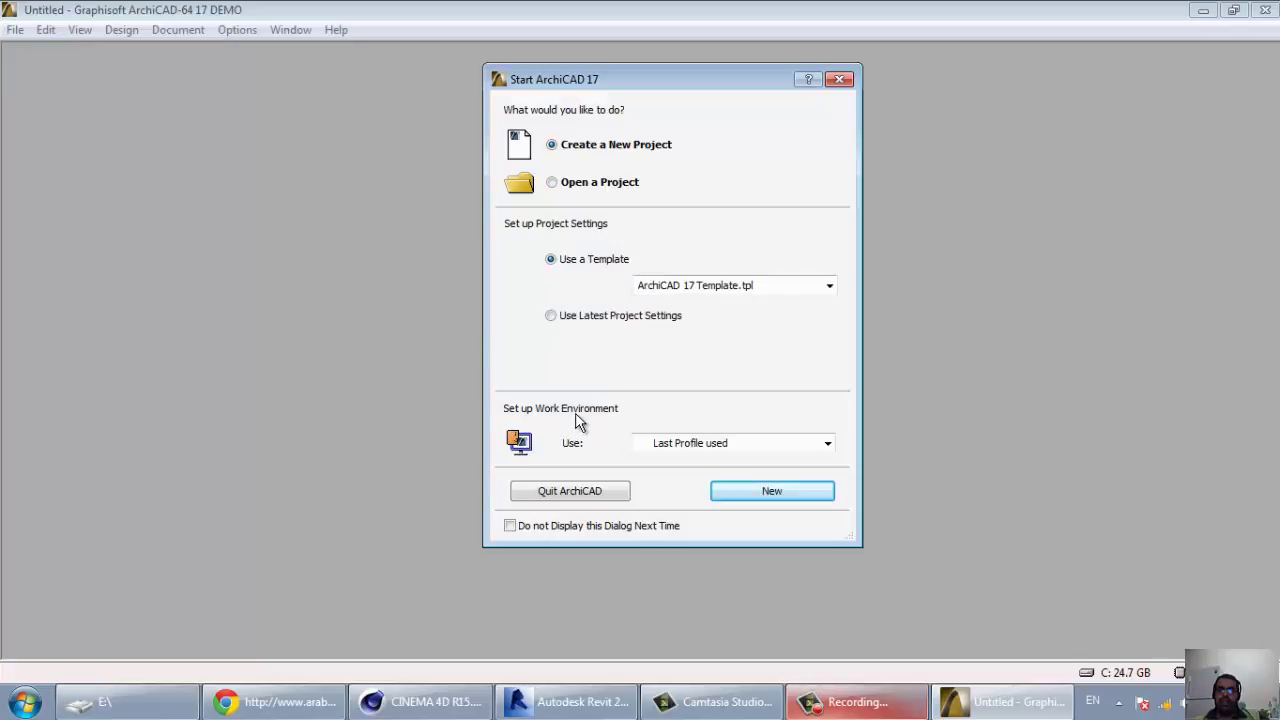
pyautogui.click(788, 448)
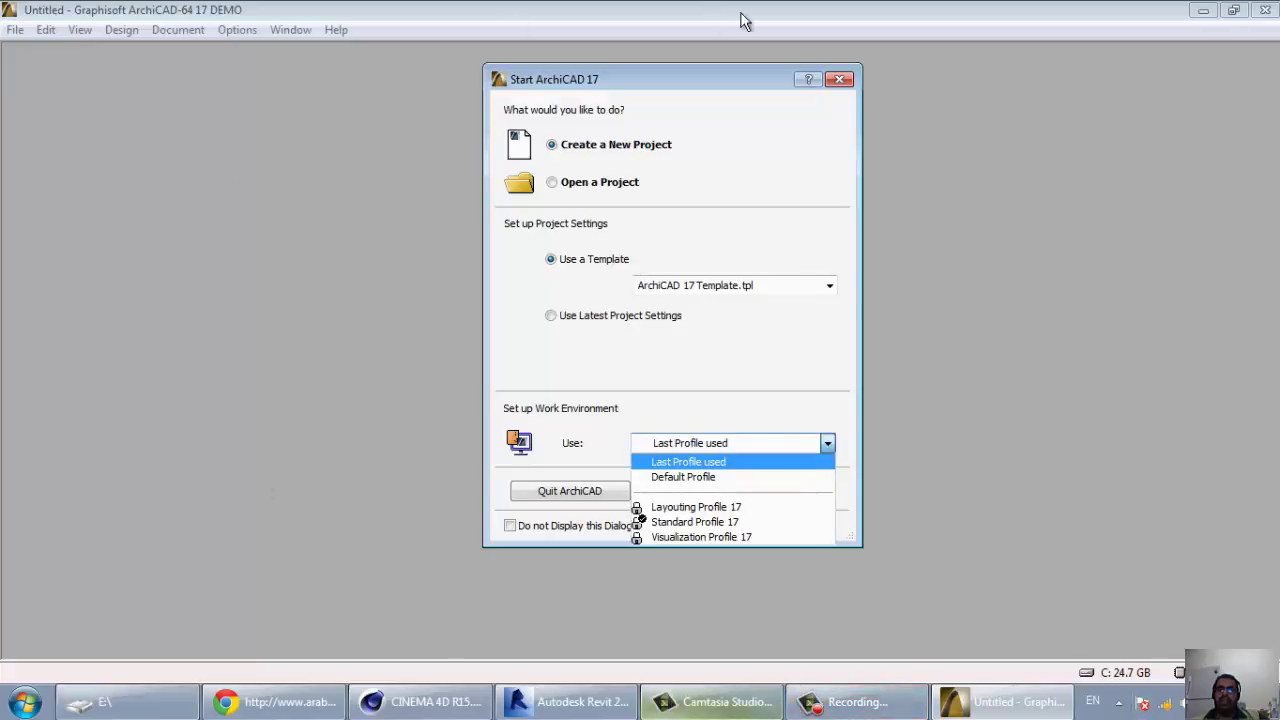
pyautogui.click(835, 388)
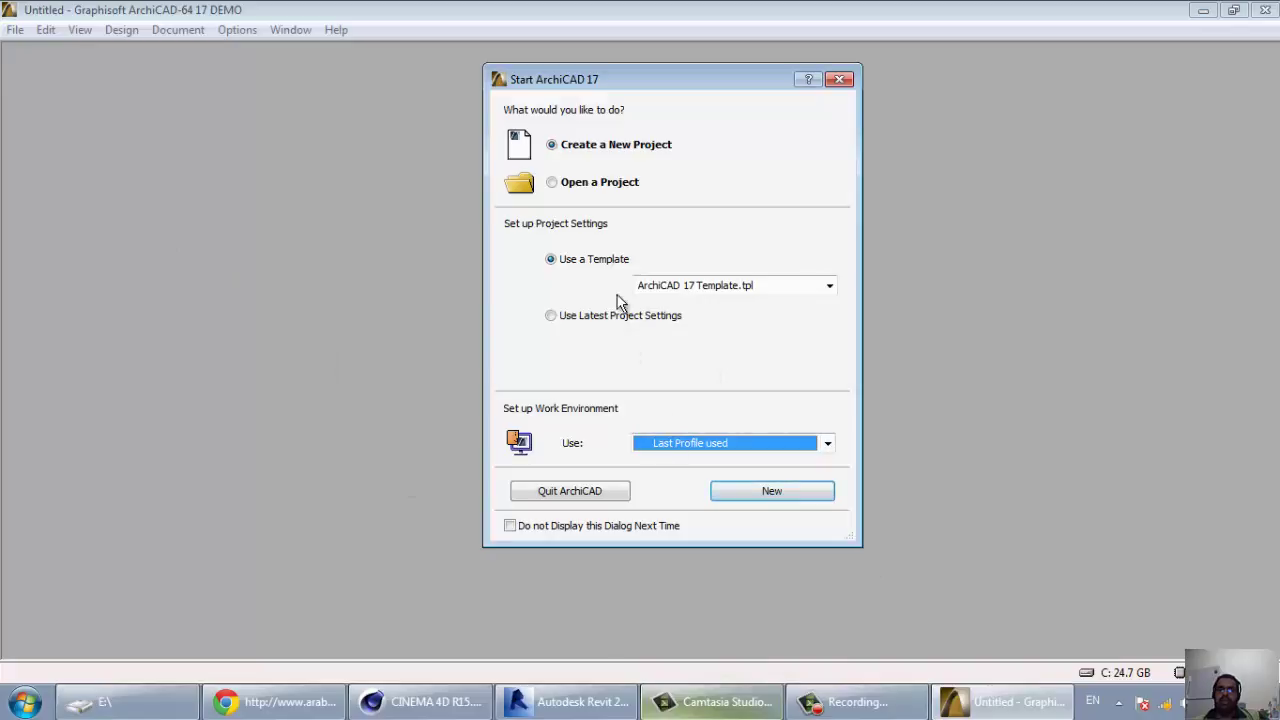
pyautogui.click(708, 443)
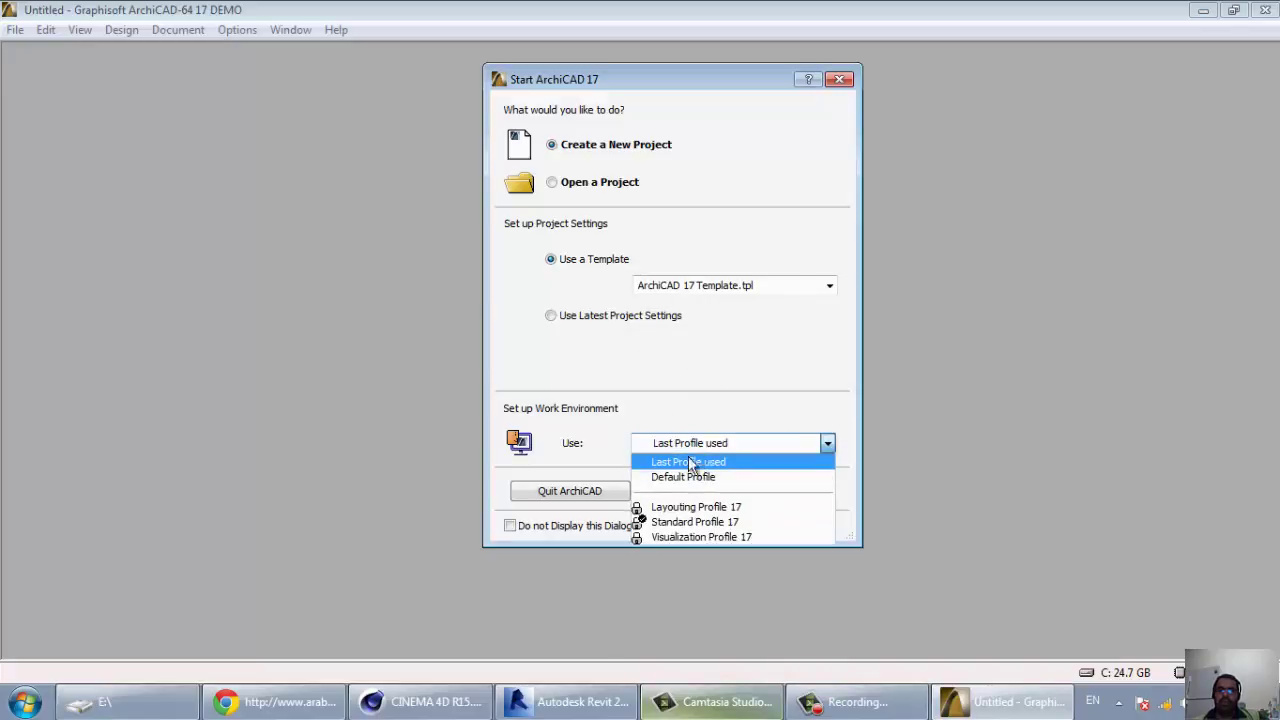
pyautogui.click(600, 277)
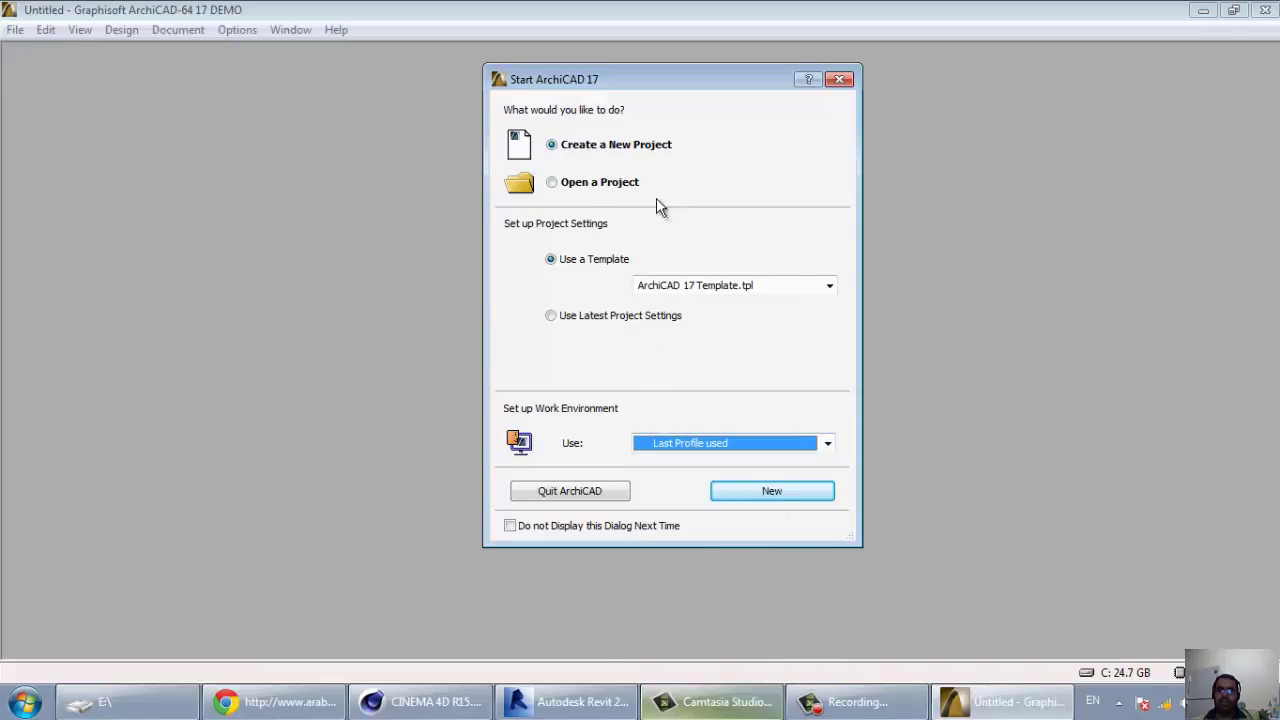
pyautogui.click(796, 497)
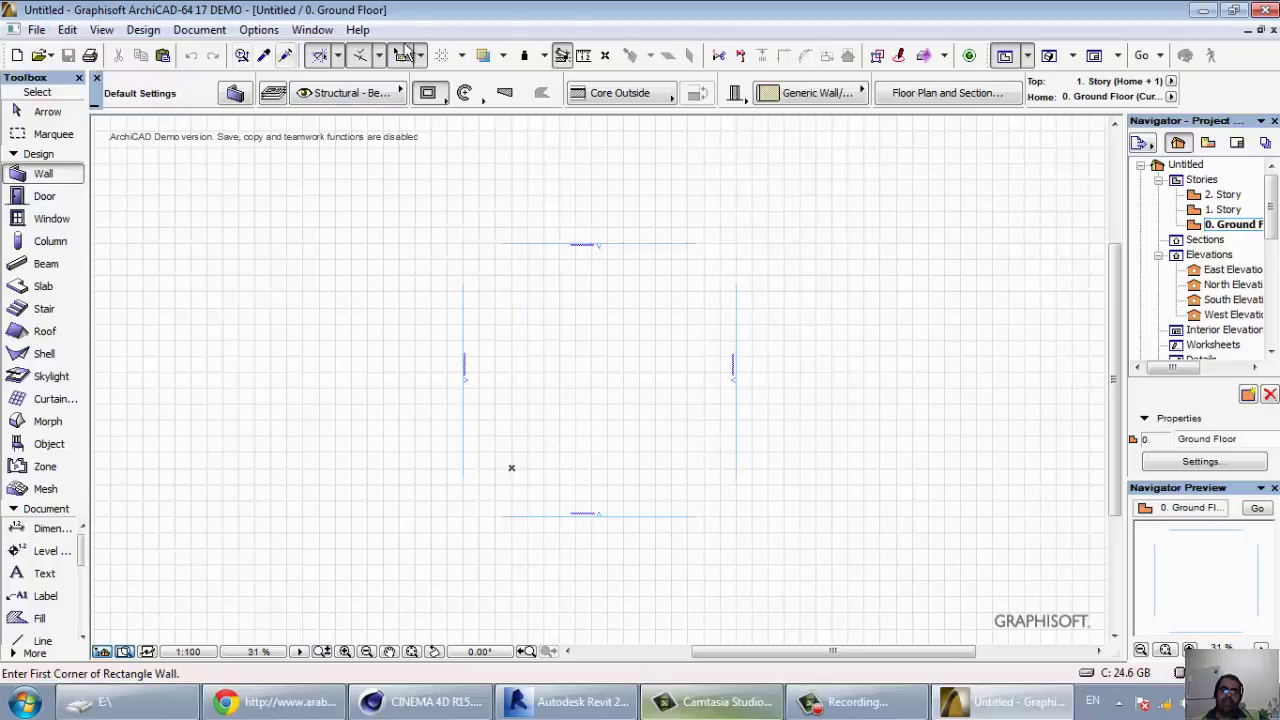
# Look through the Toolbox tools and settle on the Wall tool
pyautogui.click(44, 196)
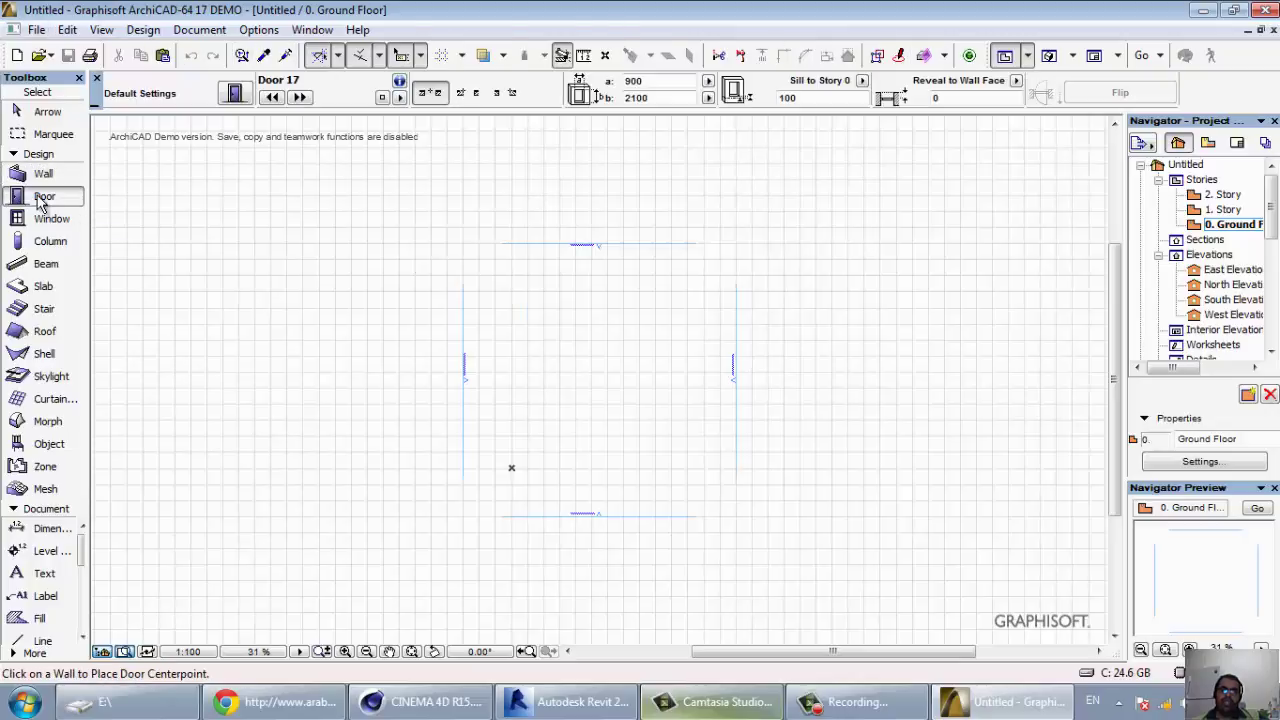
pyautogui.click(40, 176)
pyautogui.click(42, 197)
pyautogui.click(45, 241)
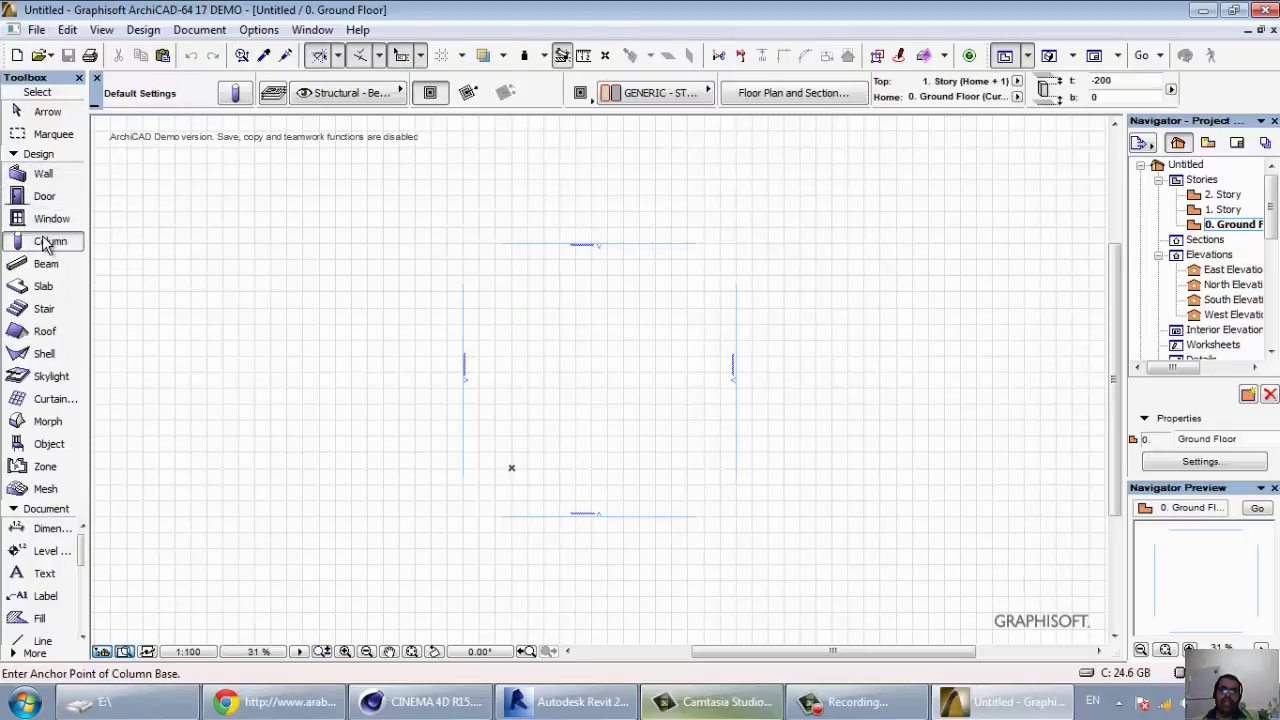
pyautogui.click(45, 263)
pyautogui.click(43, 286)
pyautogui.click(44, 330)
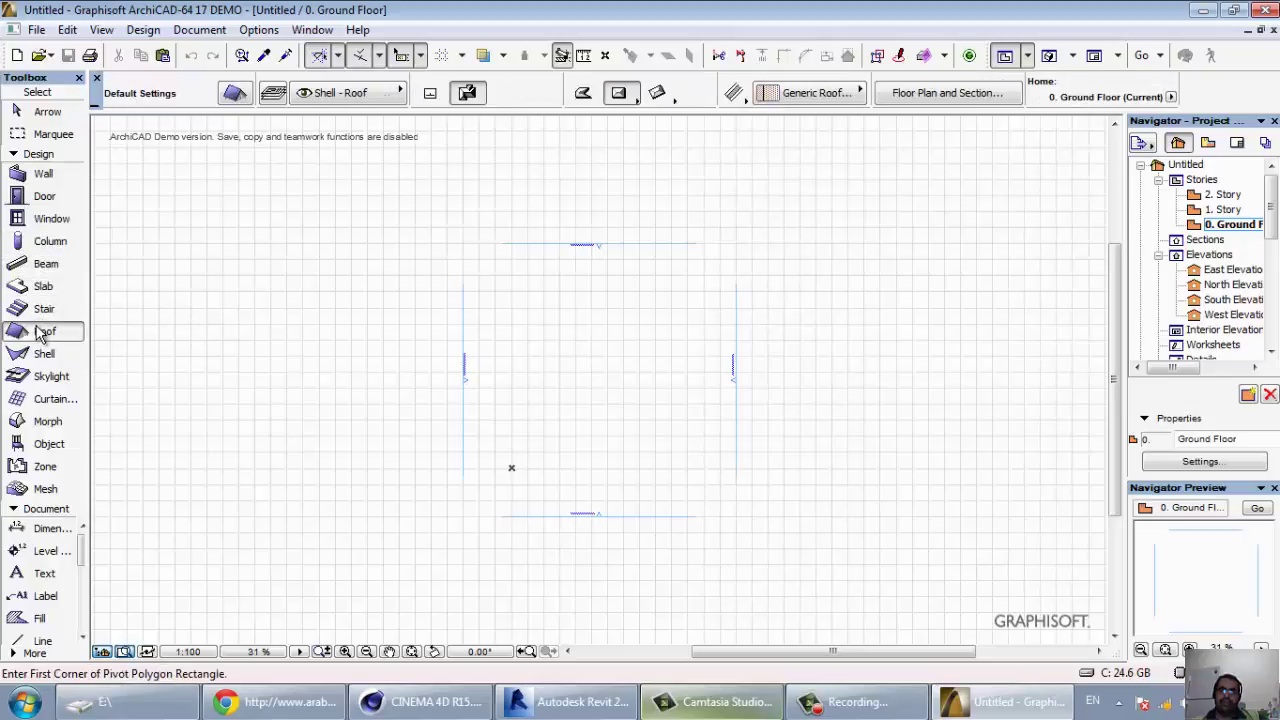
pyautogui.click(40, 288)
pyautogui.click(44, 196)
pyautogui.click(42, 174)
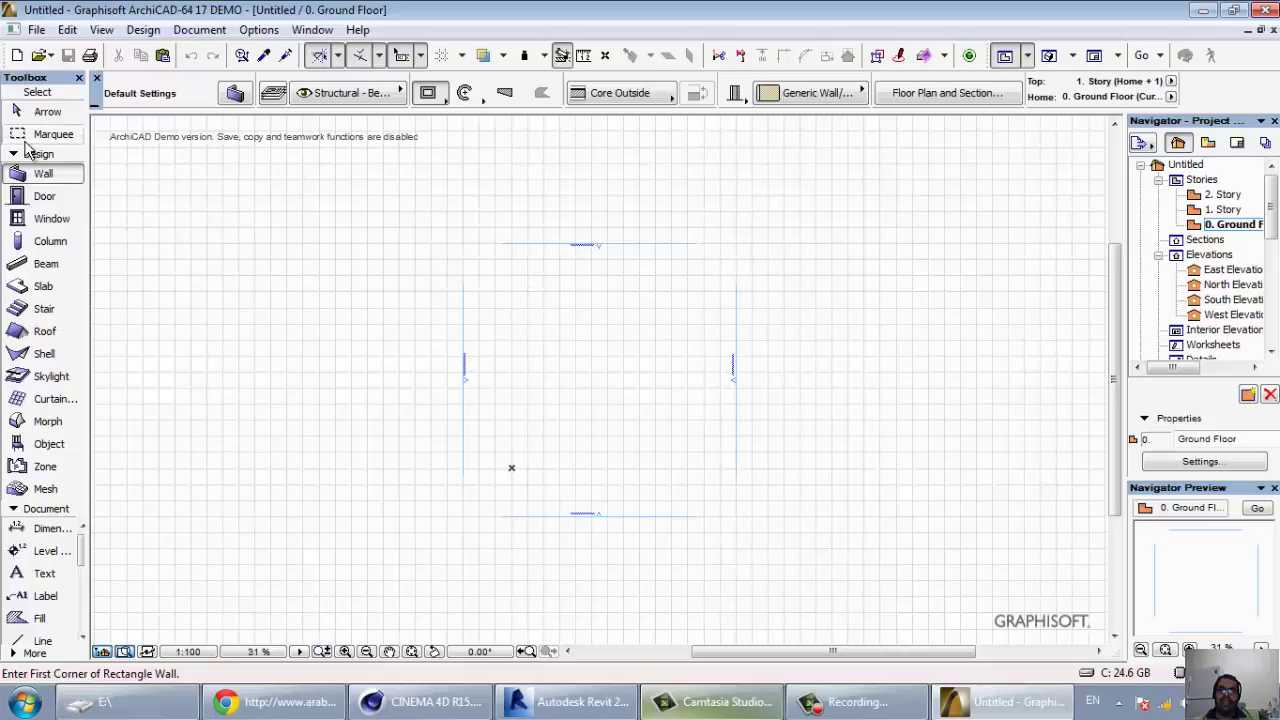
# Draw four walls at once using the Rectangle geometry method across two opposite corners
pyautogui.click(430, 93)
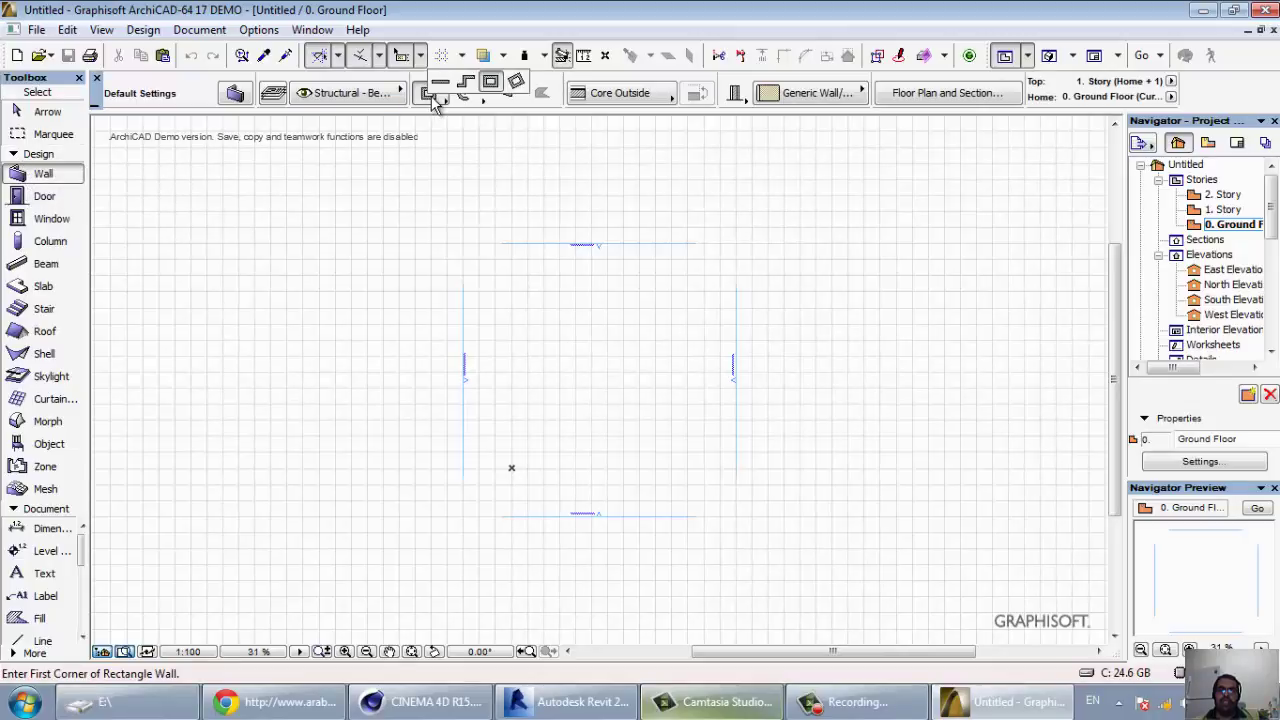
pyautogui.click(490, 81)
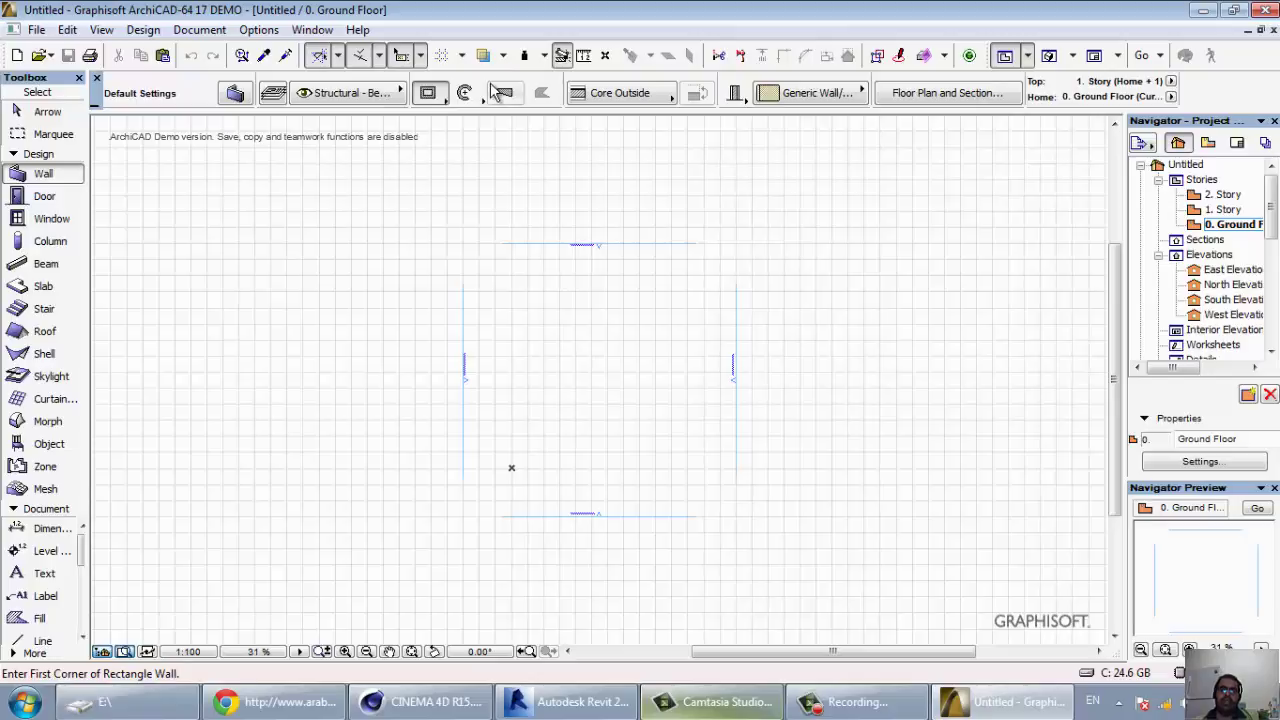
pyautogui.click(491, 267)
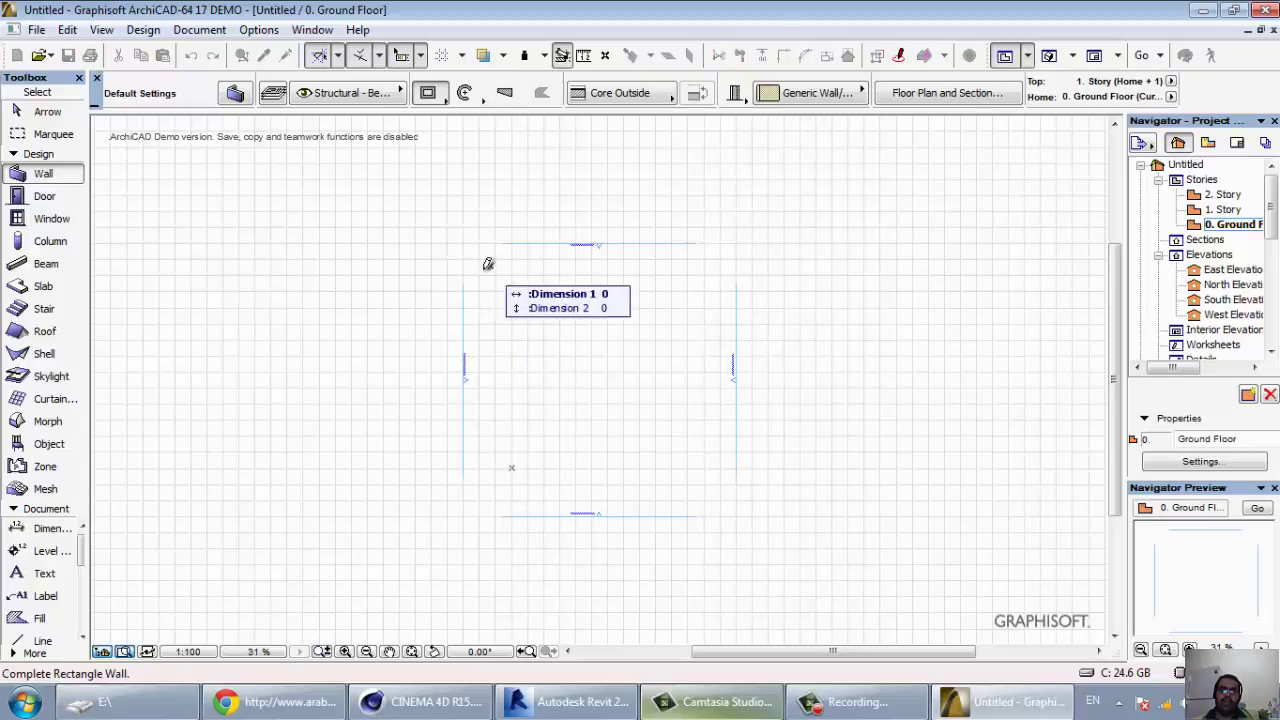
pyautogui.click(671, 421)
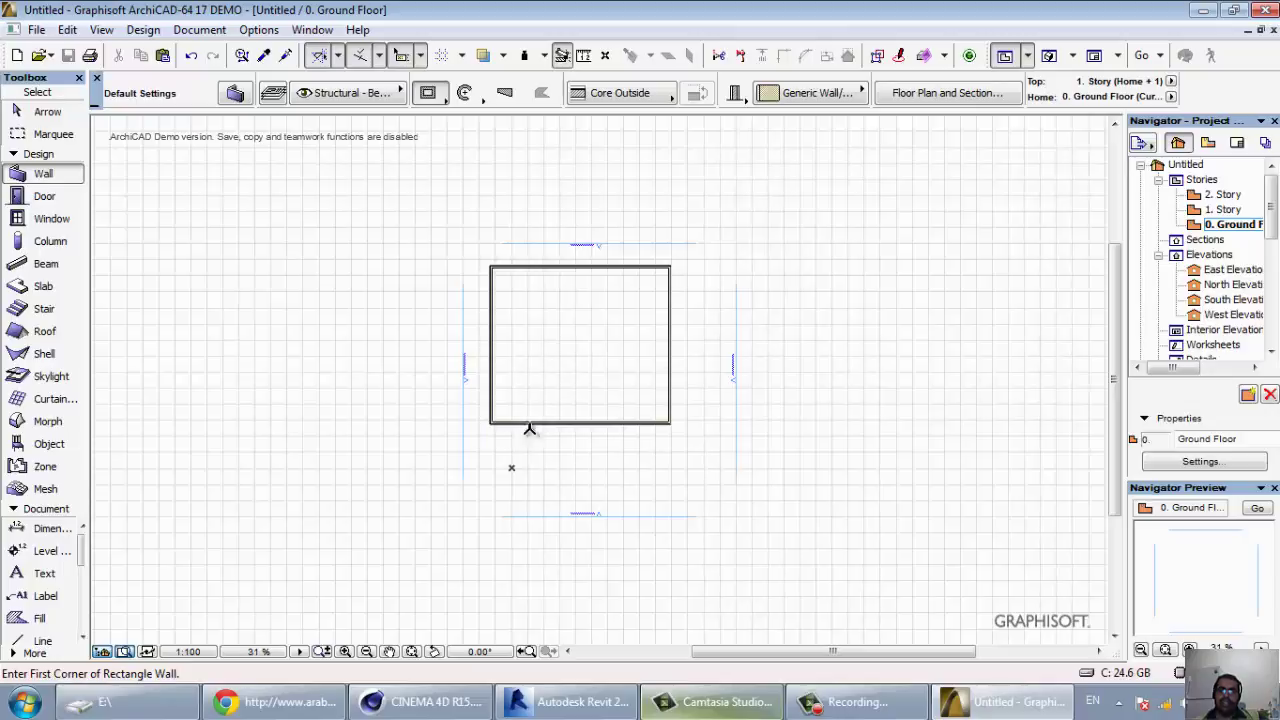
# Check the walls in the Generic Perspective 3D view, then return to 0. Ground Floor
pyautogui.click(1230, 285)
pyautogui.scroll(-3, 1230, 310)
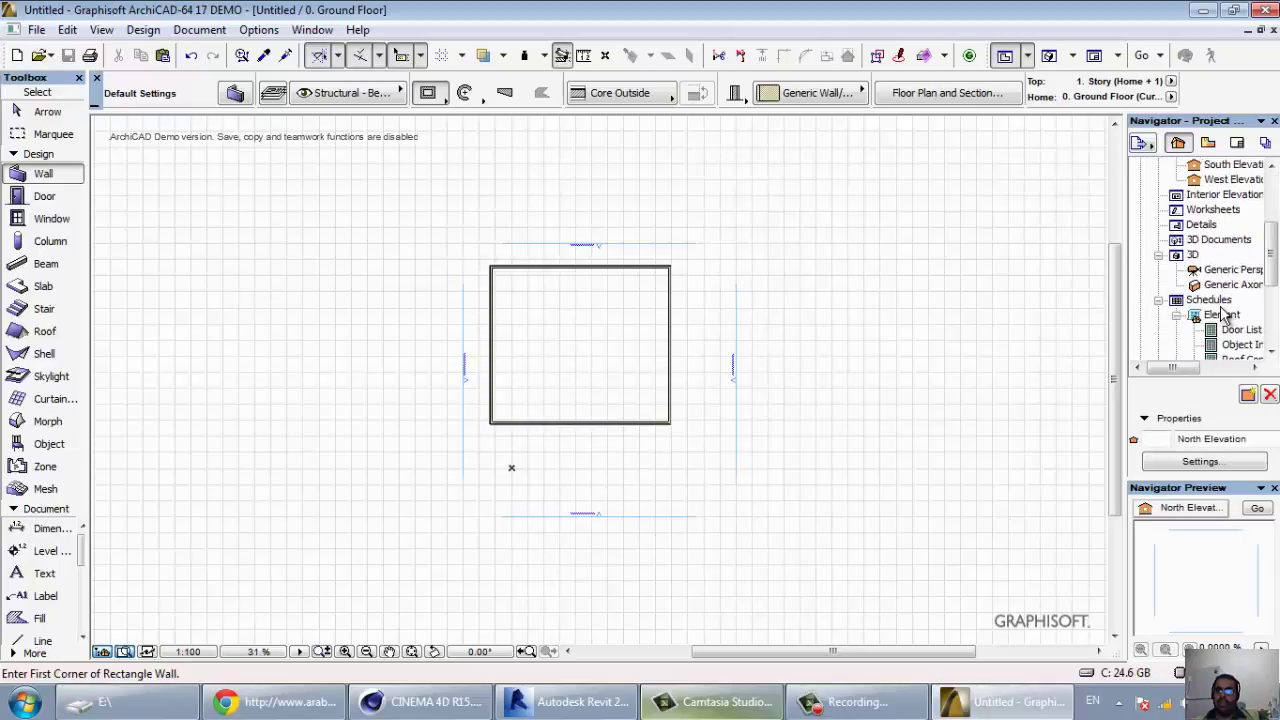
pyautogui.click(1217, 272)
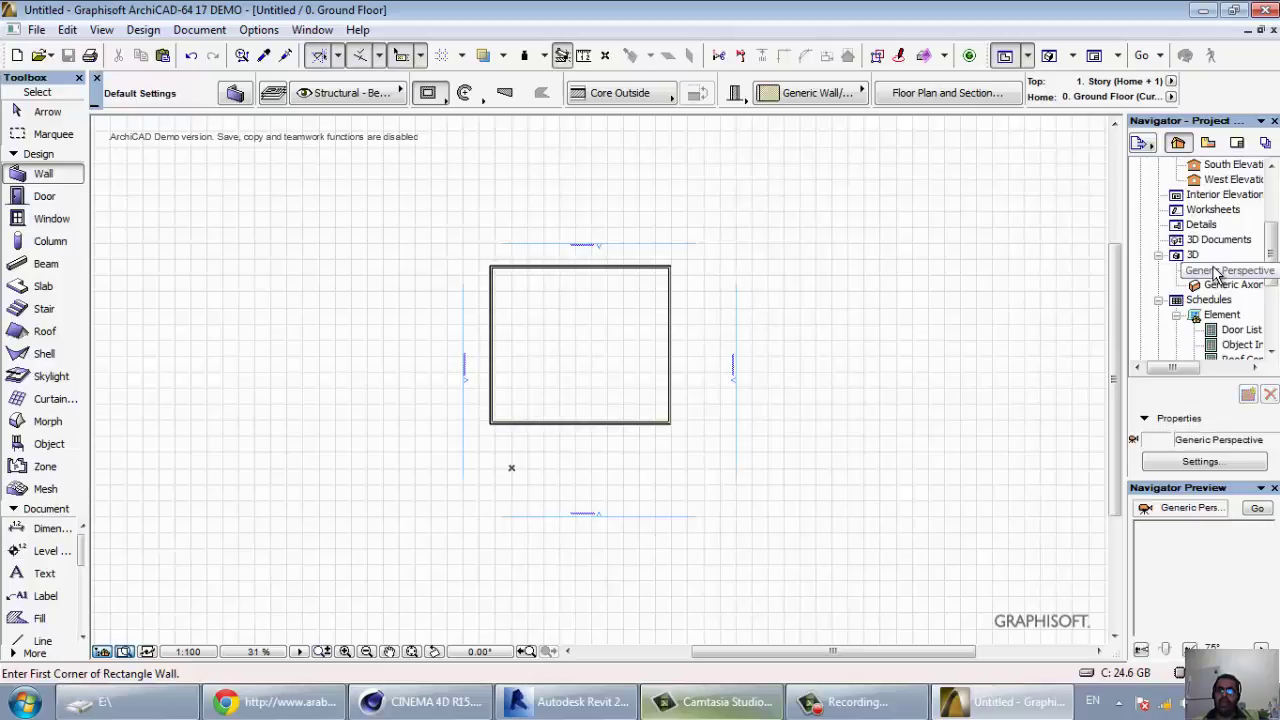
pyautogui.doubleClick(1217, 272)
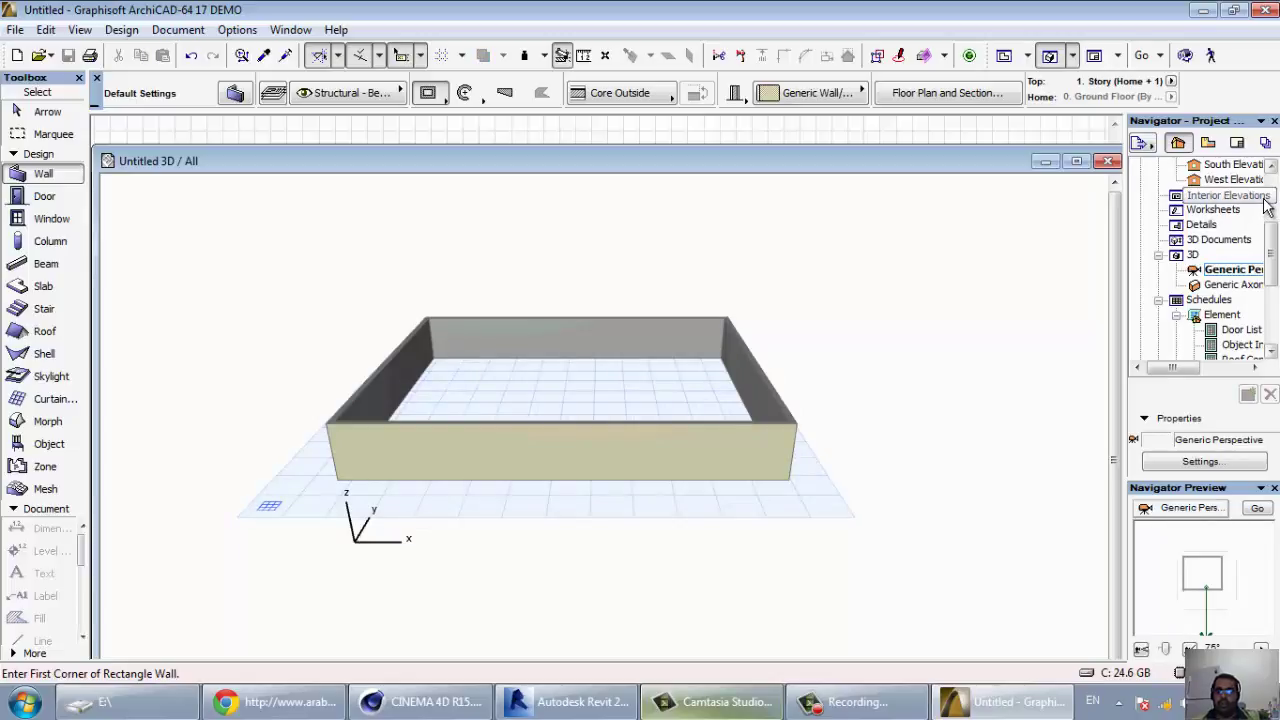
pyautogui.scroll(5, 1220, 250)
pyautogui.doubleClick(1233, 224)
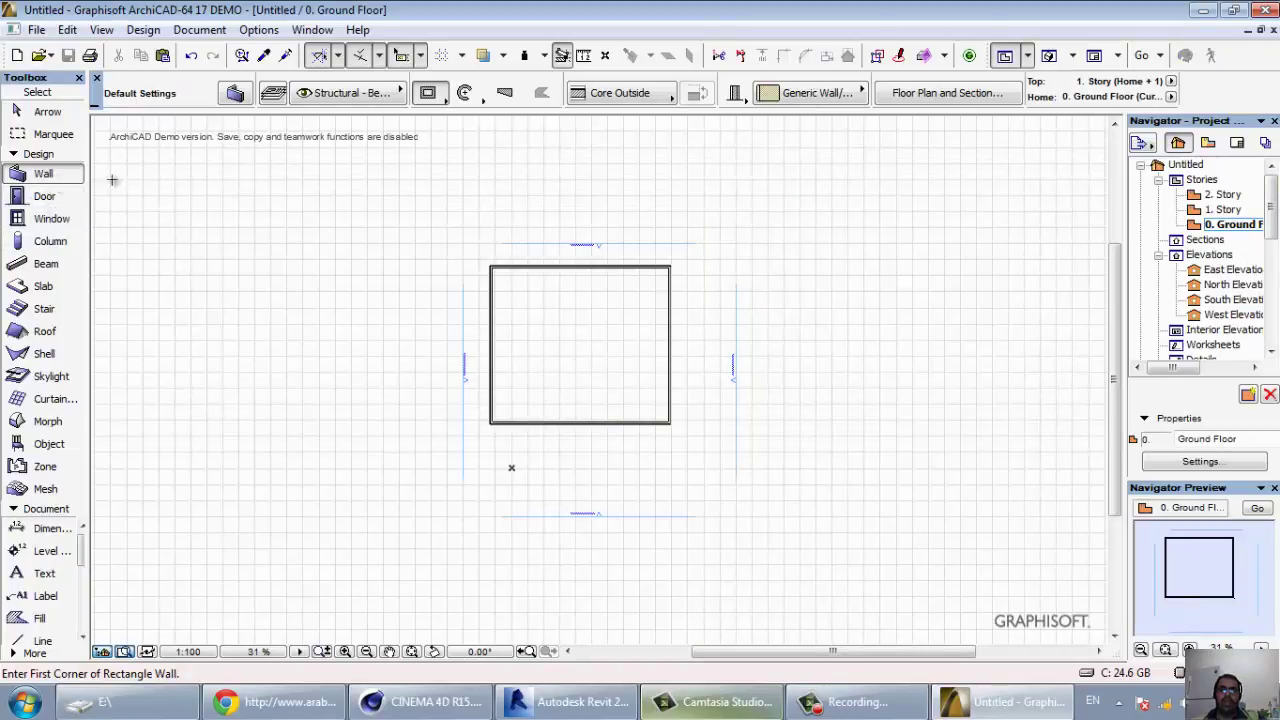
# Draw a second 215 block insul. cav. plastered wall rectangle overlapping the first's lower right
pyautogui.click(855, 93)
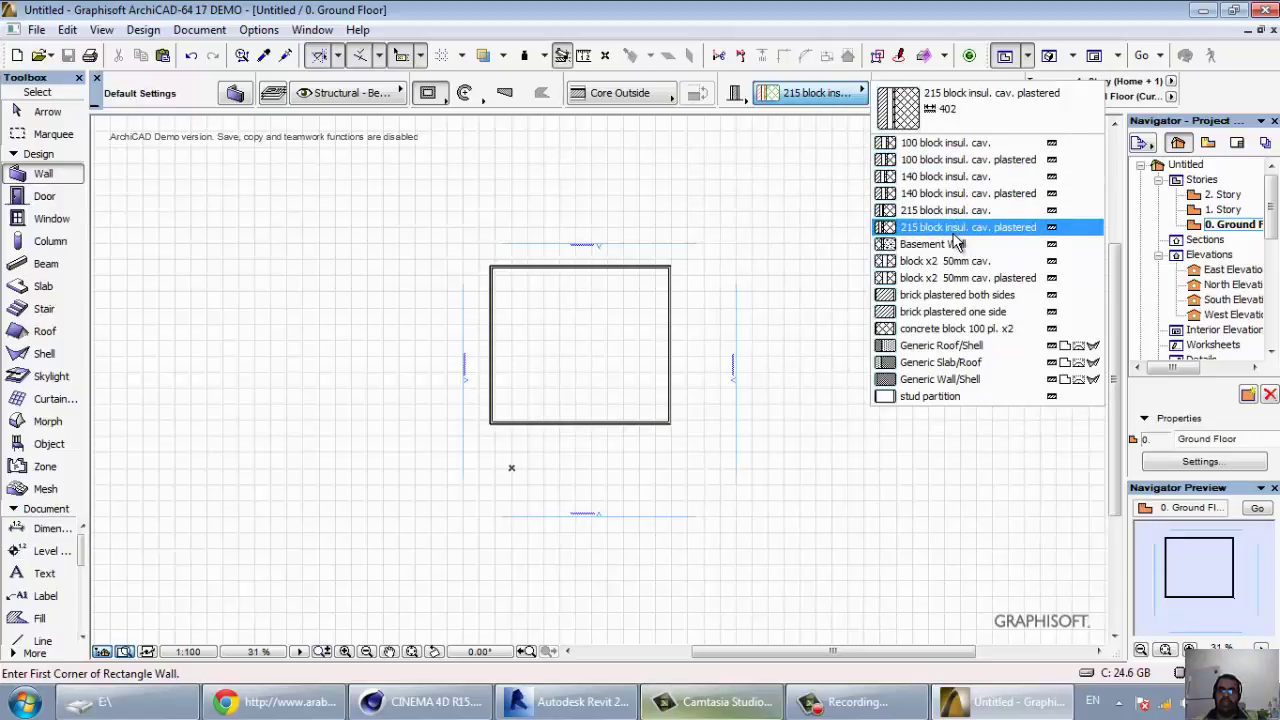
pyautogui.click(955, 234)
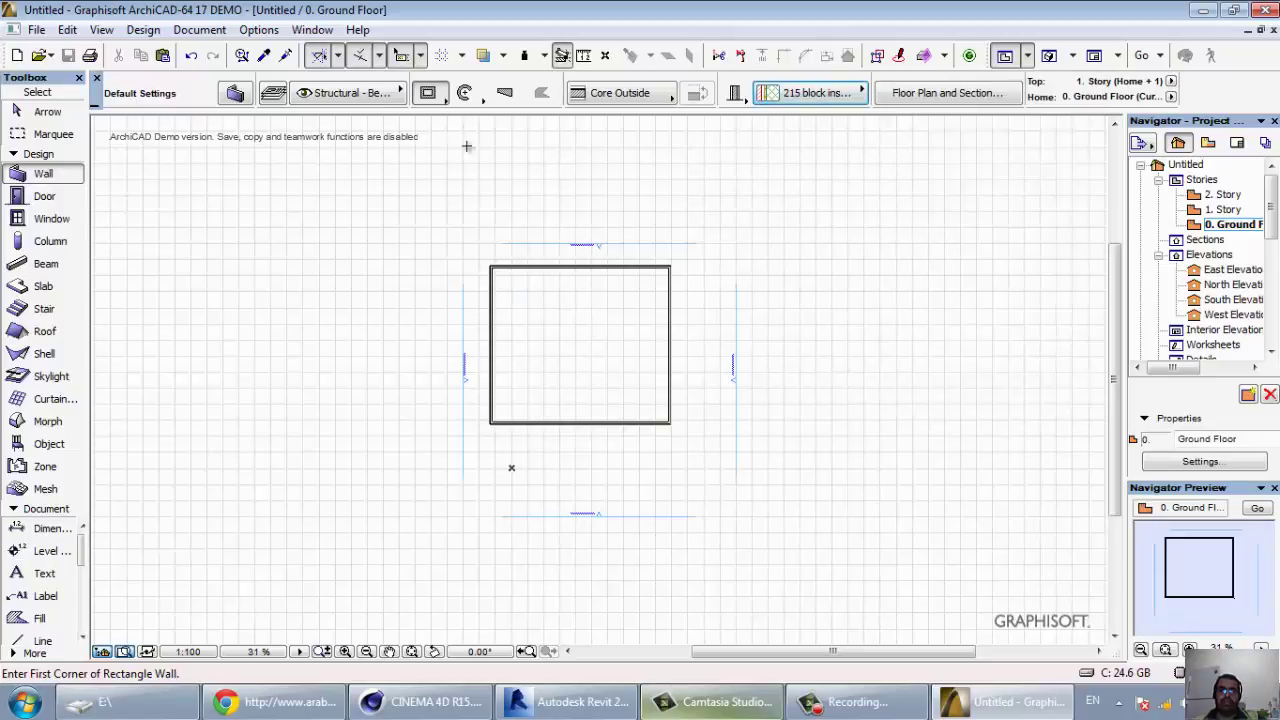
pyautogui.click(571, 338)
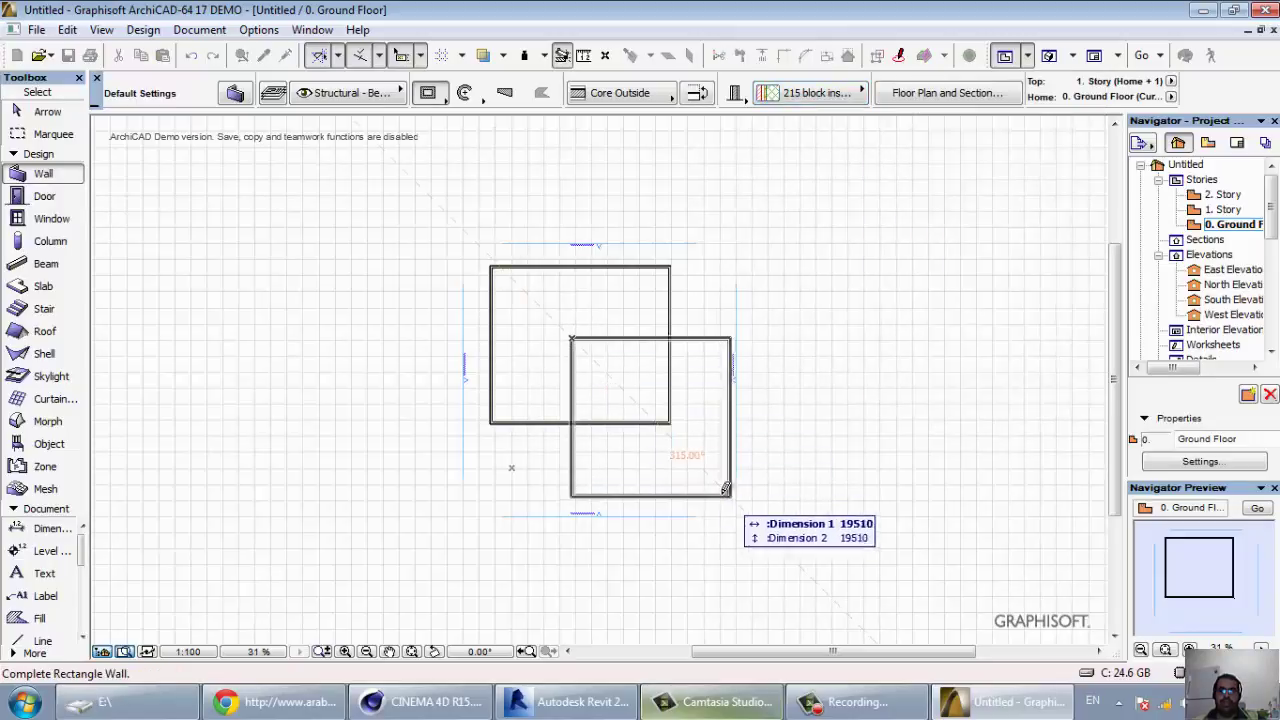
pyautogui.click(719, 483)
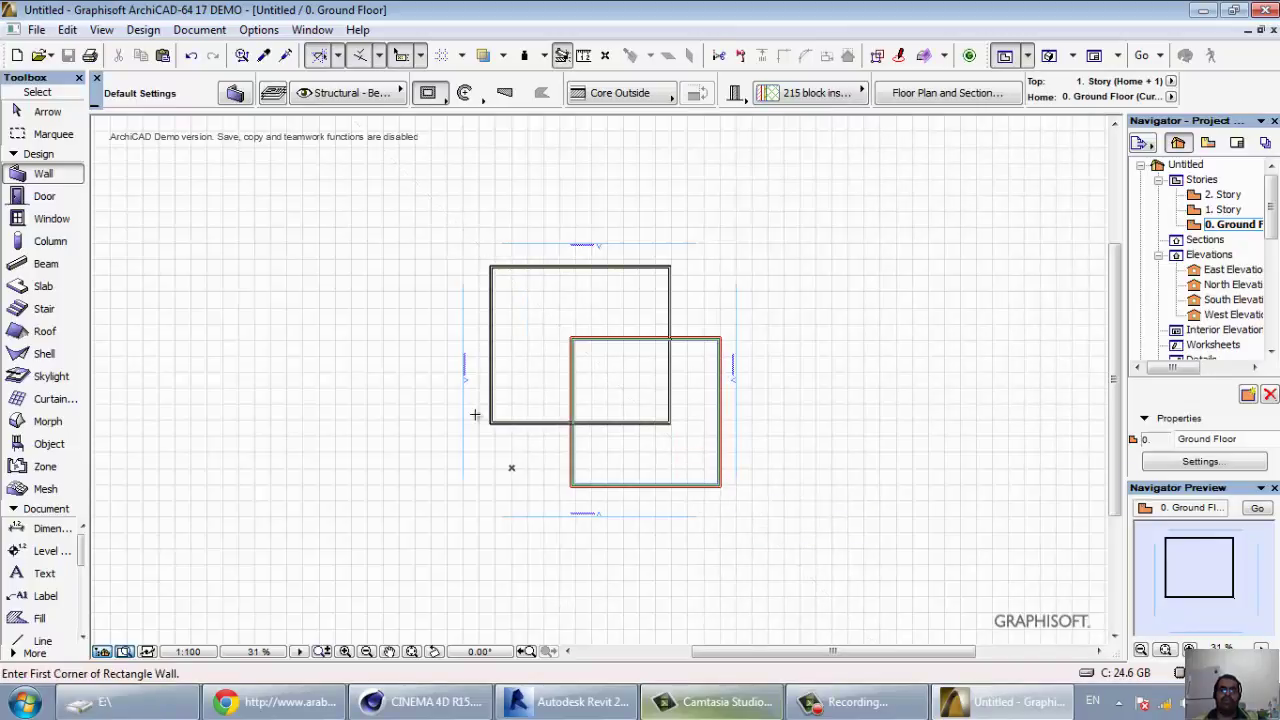
pyautogui.scroll(3, 475, 414)
pyautogui.press('Escape')
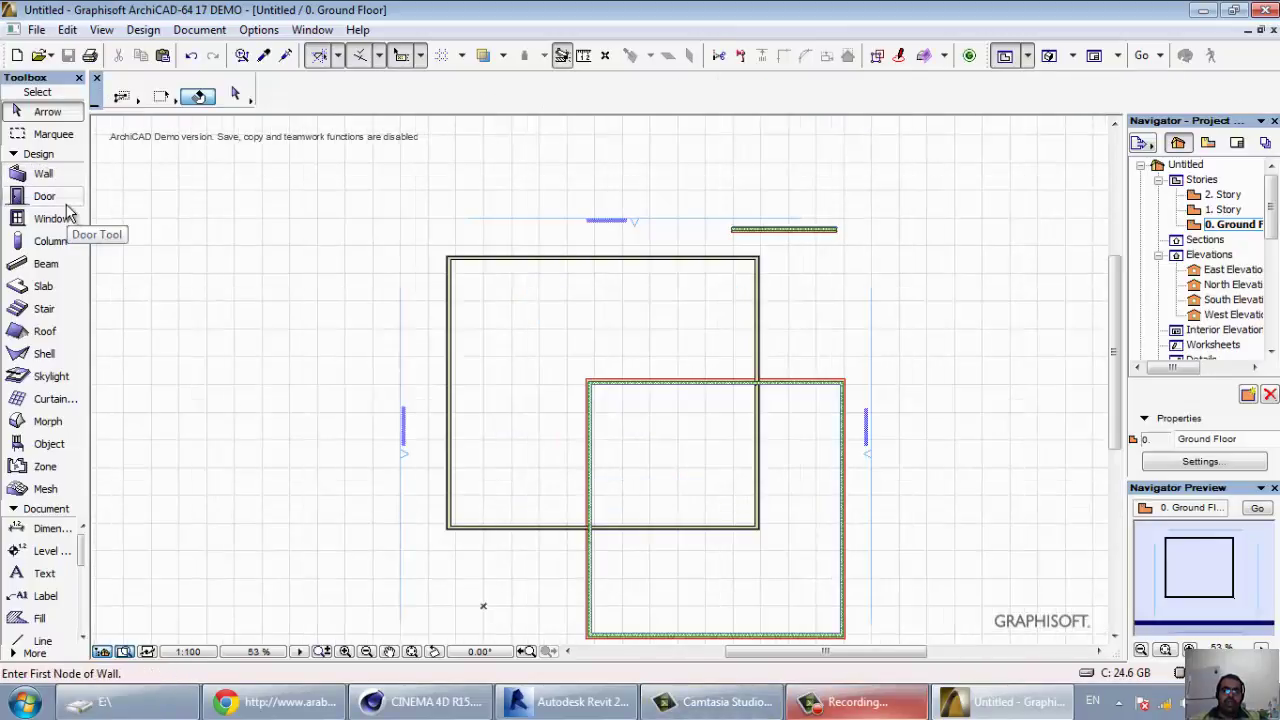
# Place a door in the south wall and another in the west wall
pyautogui.click(56, 200)
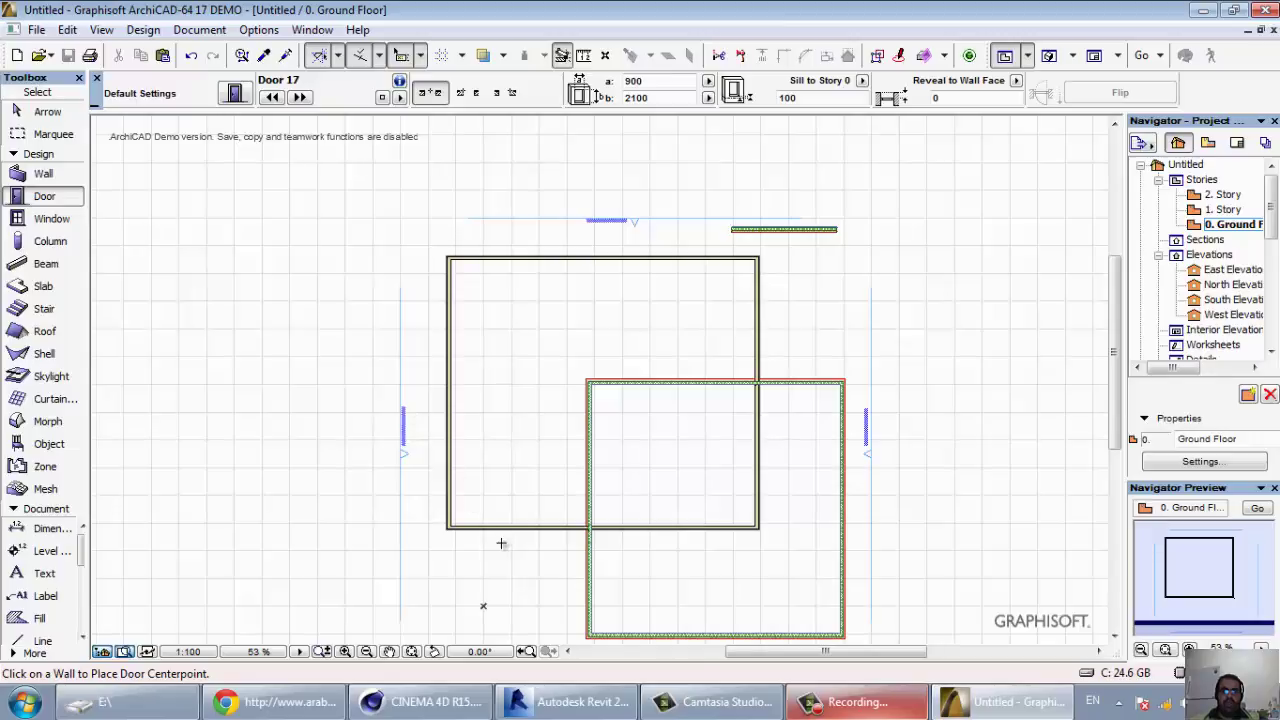
pyautogui.scroll(6, 500, 542)
pyautogui.scroll(5, 507, 518)
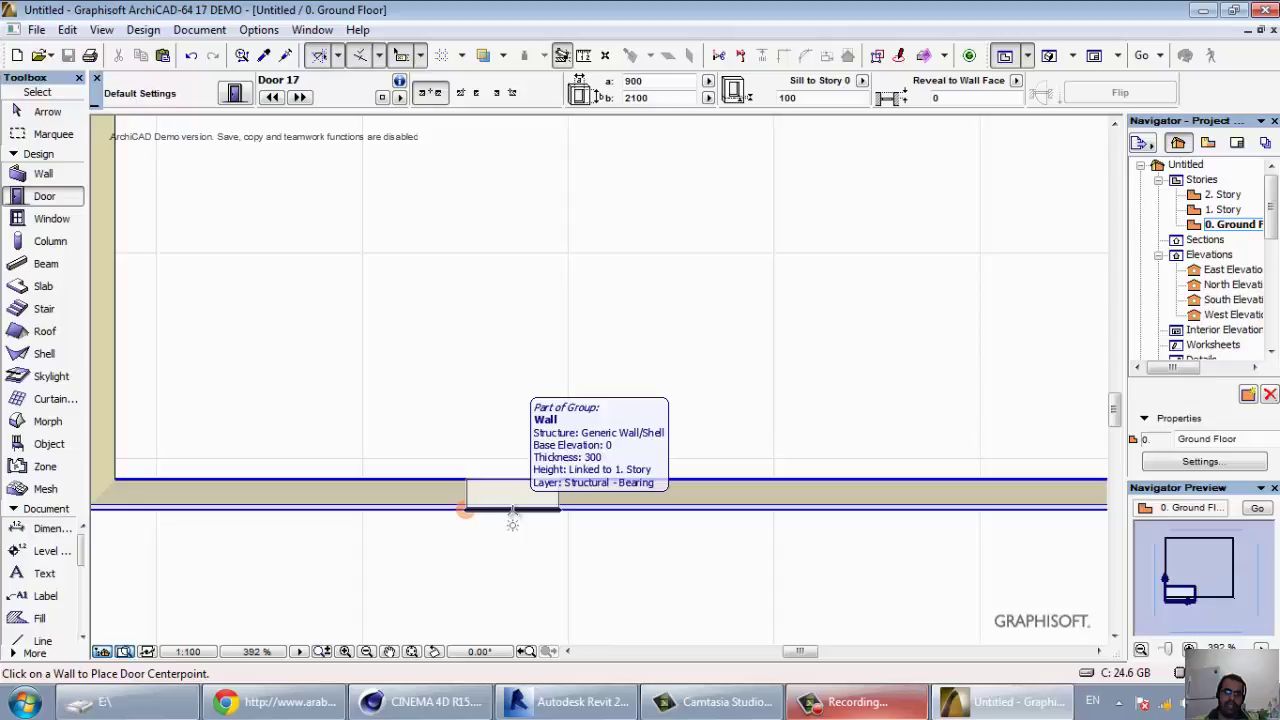
pyautogui.click(512, 520)
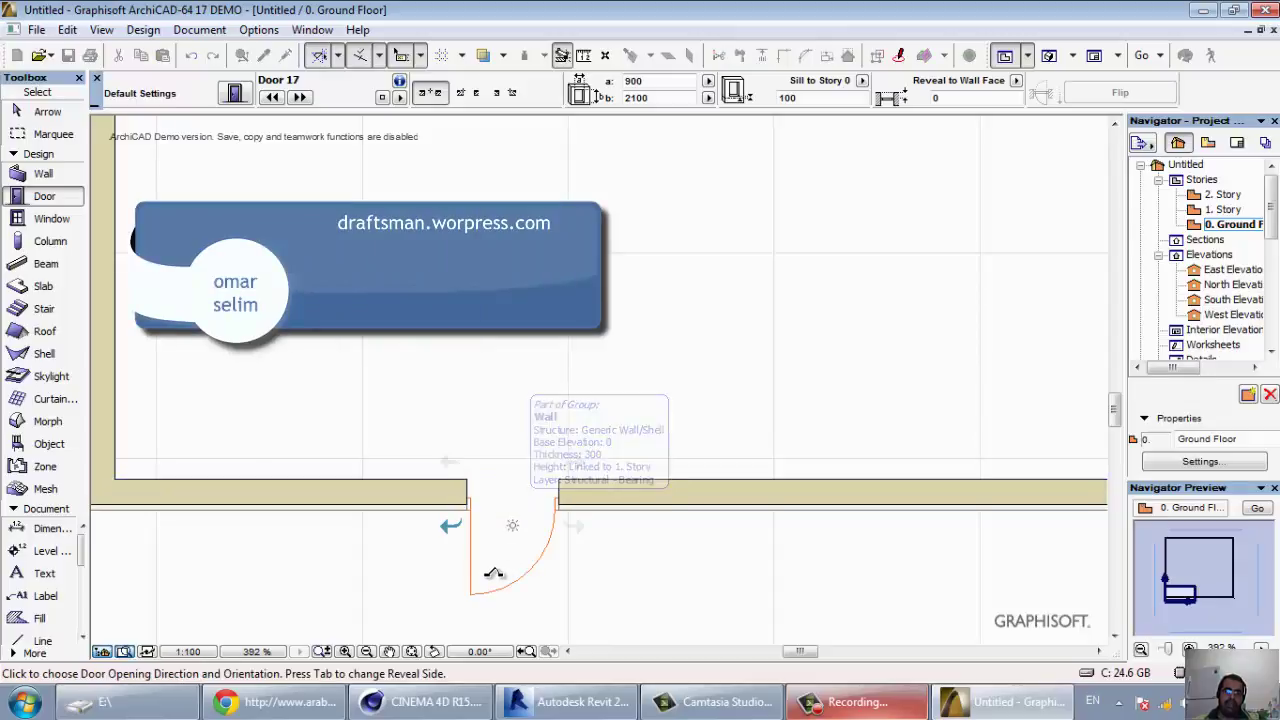
pyautogui.click(435, 567)
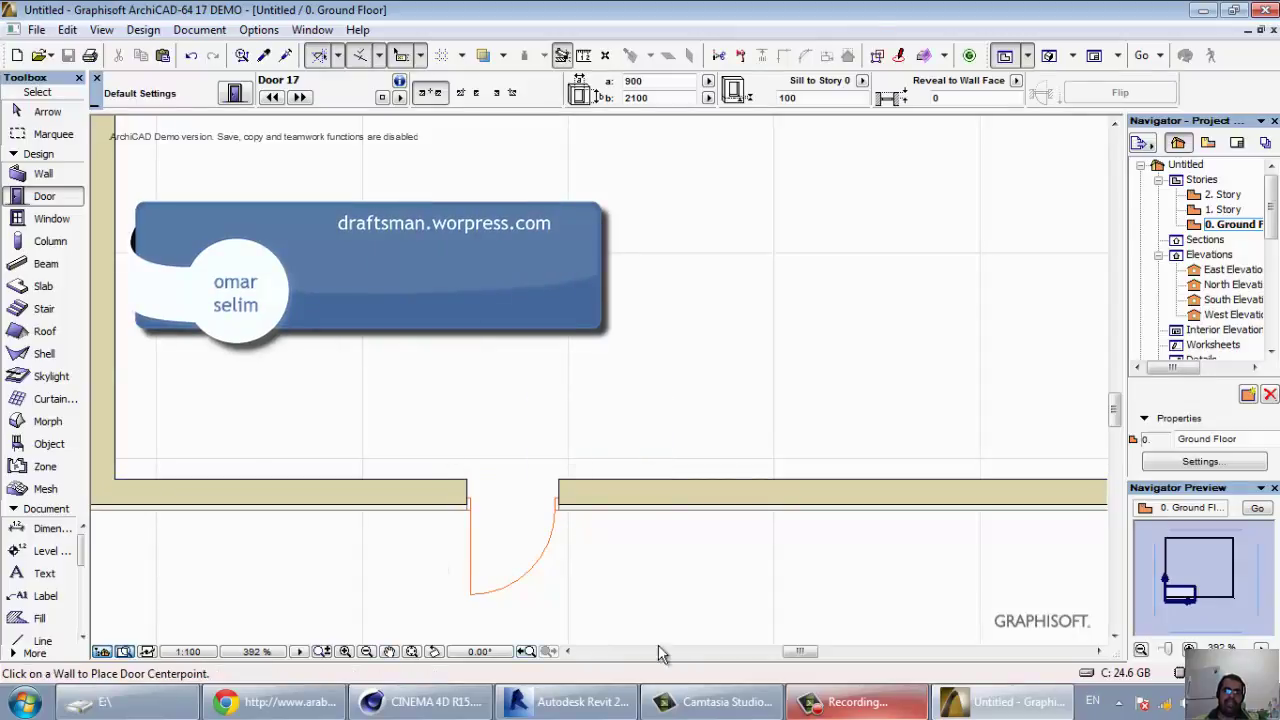
pyautogui.scroll(-5, 651, 624)
pyautogui.click(421, 420)
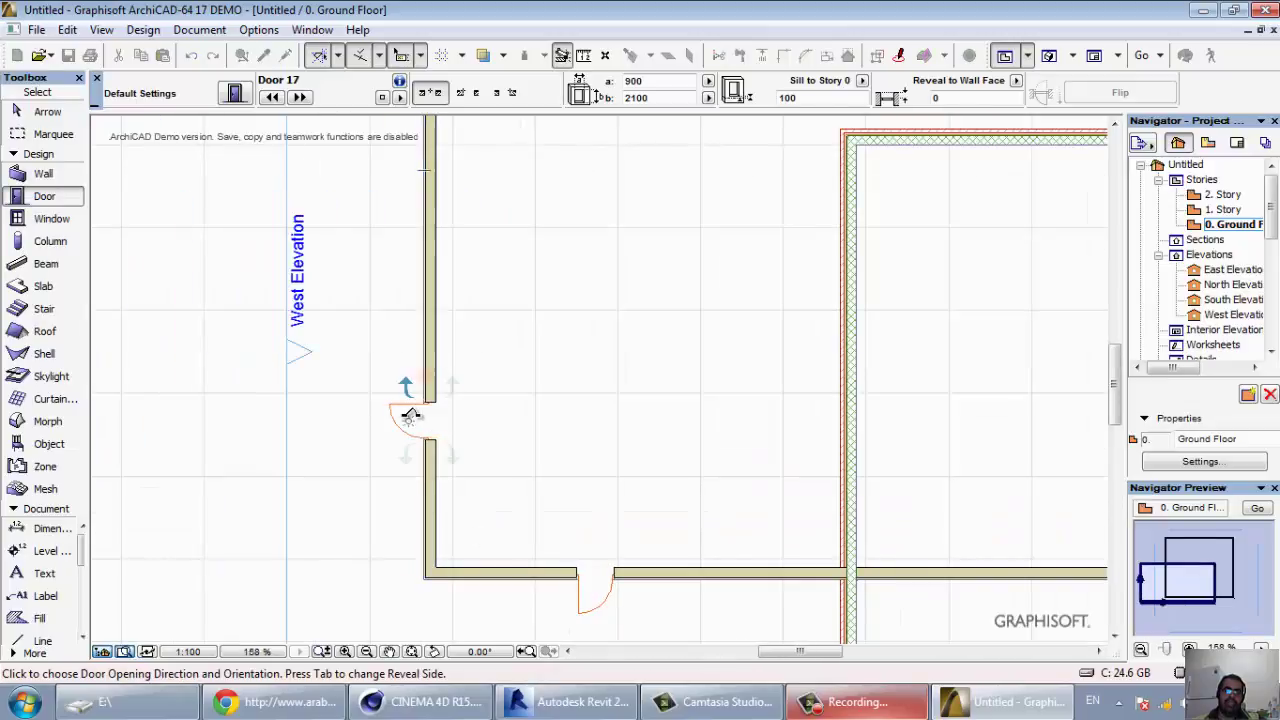
pyautogui.click(344, 352)
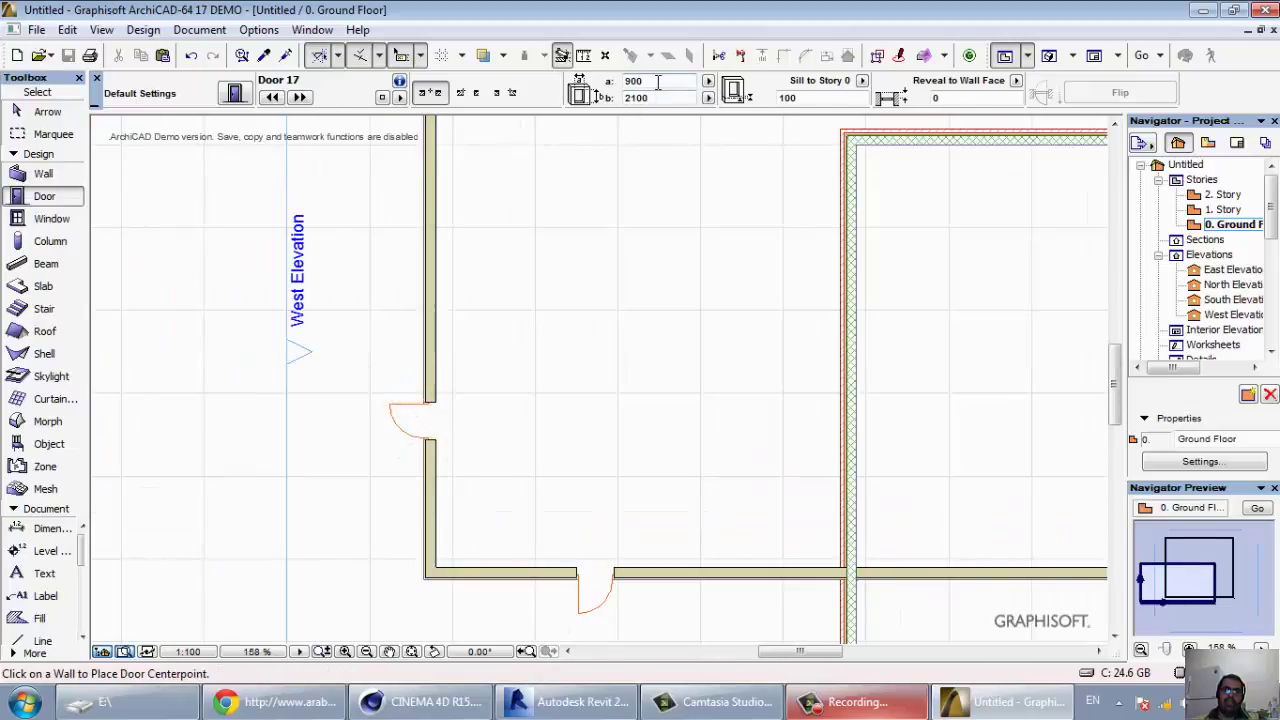
# Set door width to 2000 and place the wide door higher on the west wall
pyautogui.scroll(-1, 514, 563)
pyautogui.scroll(-1, 520, 570)
pyautogui.scroll(2, 480, 235)
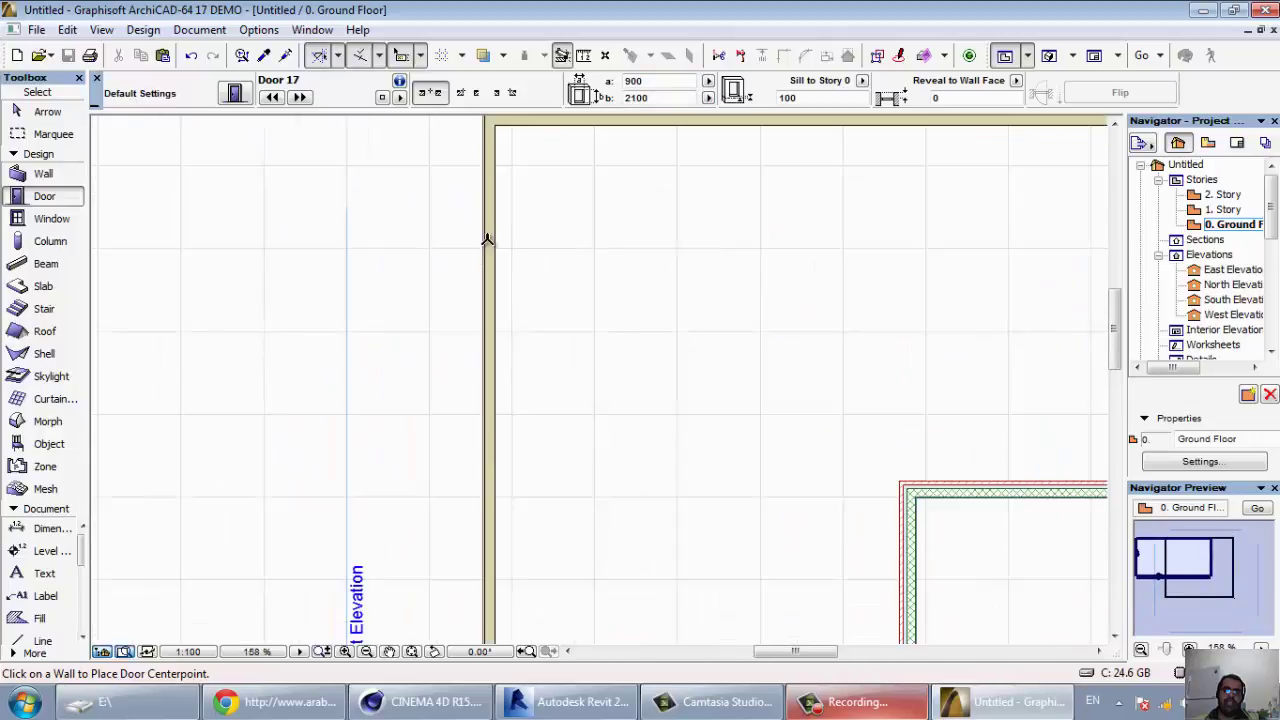
pyautogui.click(620, 82)
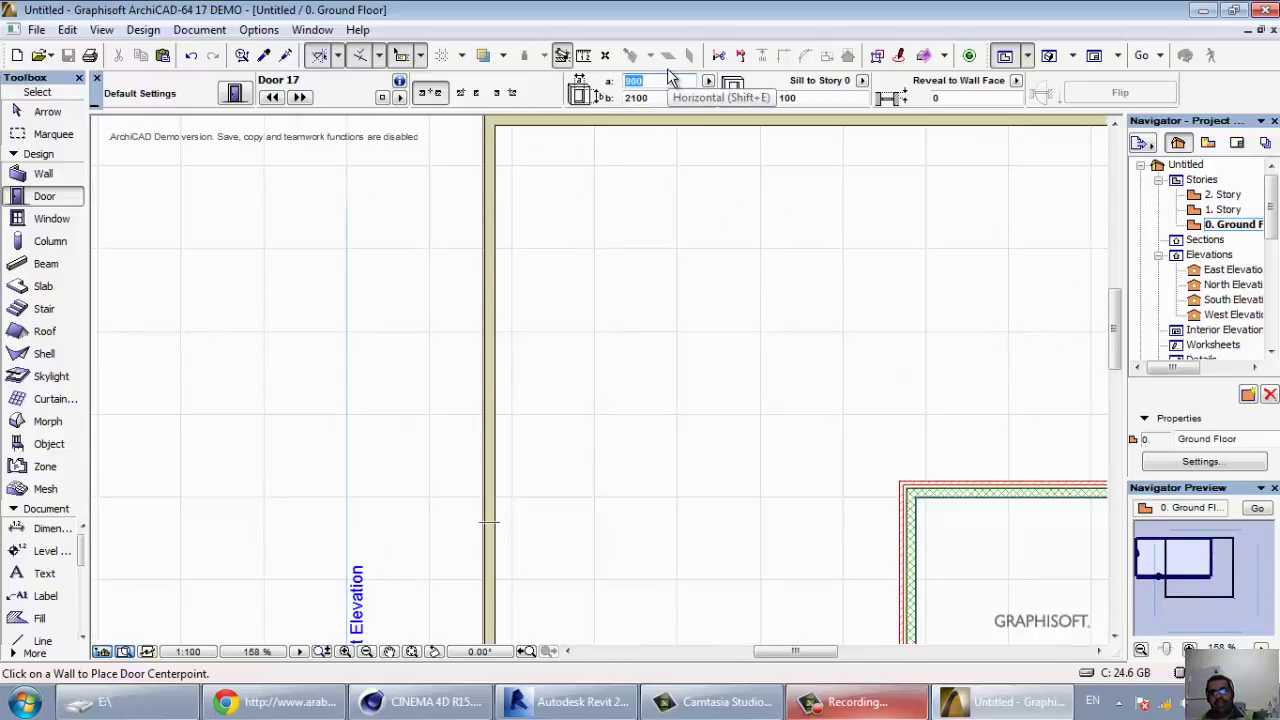
pyautogui.write('2000')
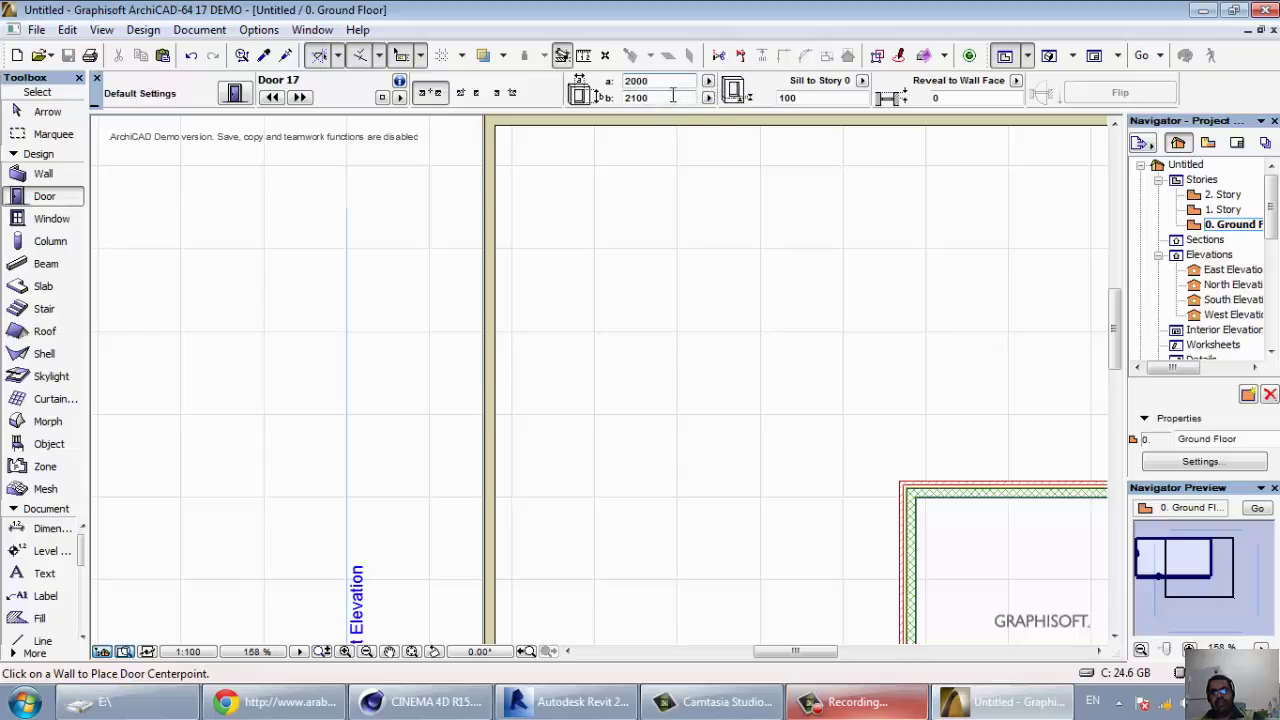
pyautogui.click(478, 343)
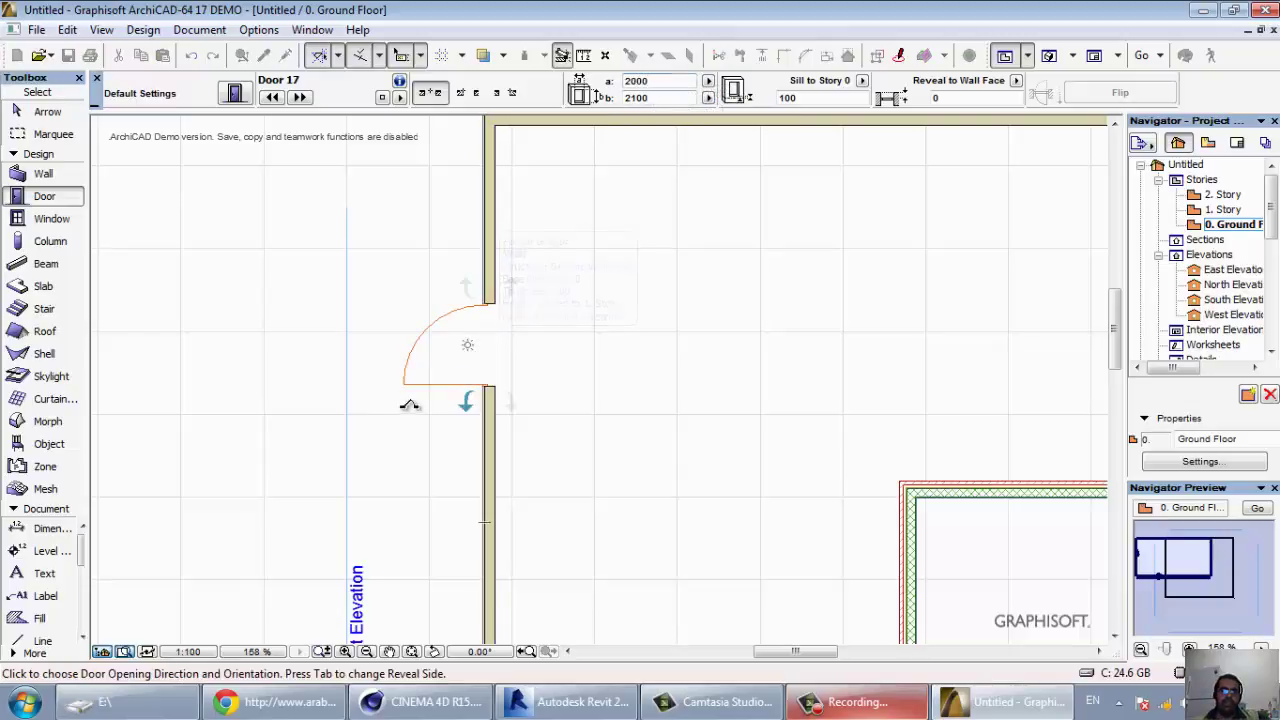
pyautogui.scroll(-3, 500, 300)
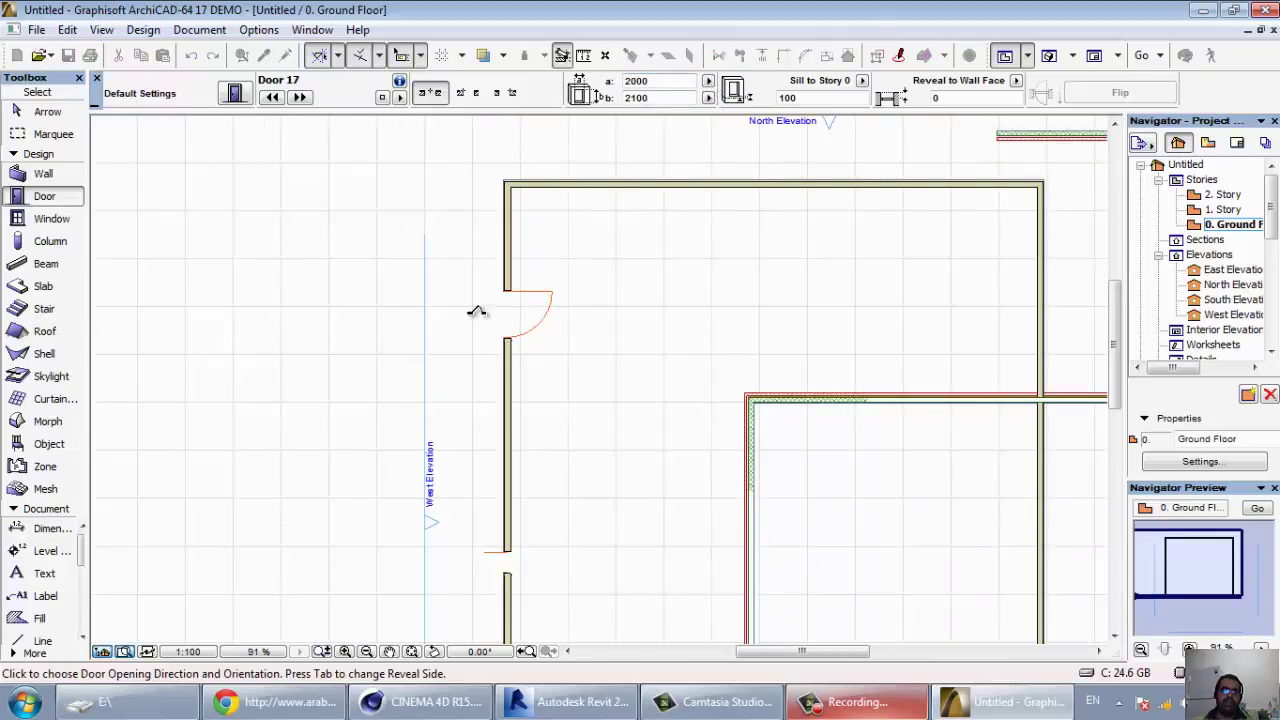
pyautogui.click(409, 314)
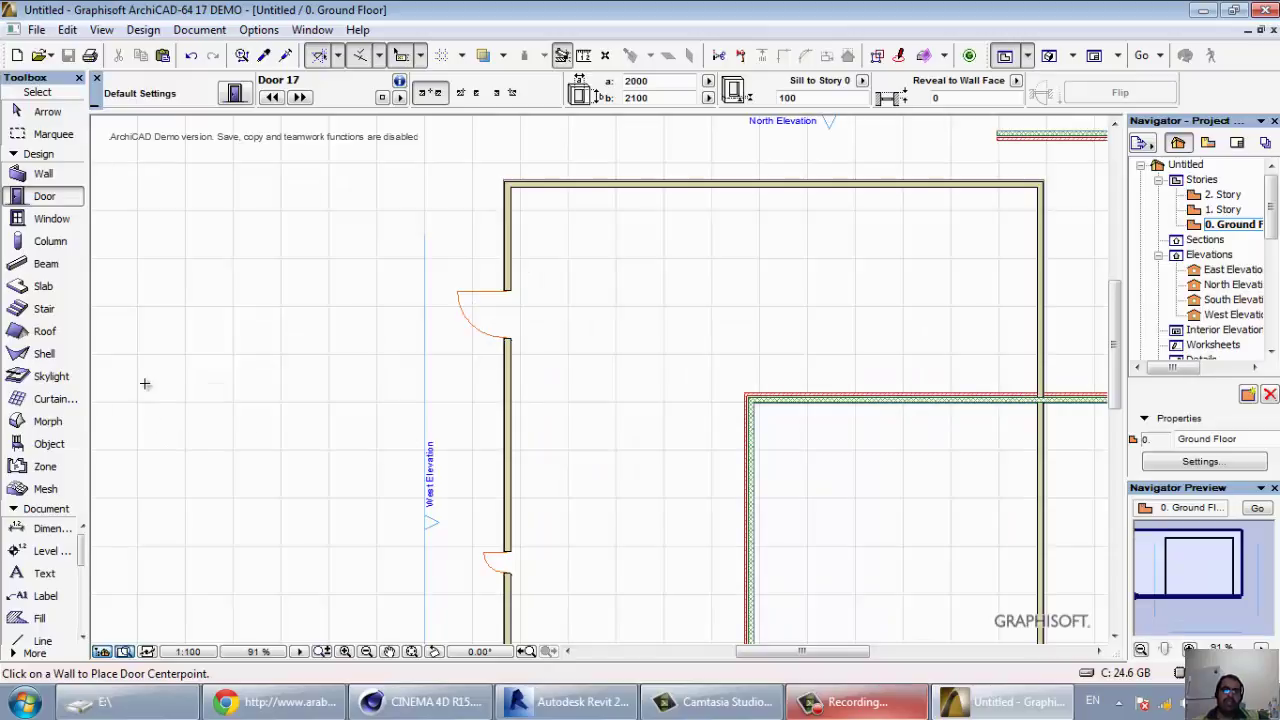
# Place a window in the west wall between the two doors
pyautogui.click(50, 218)
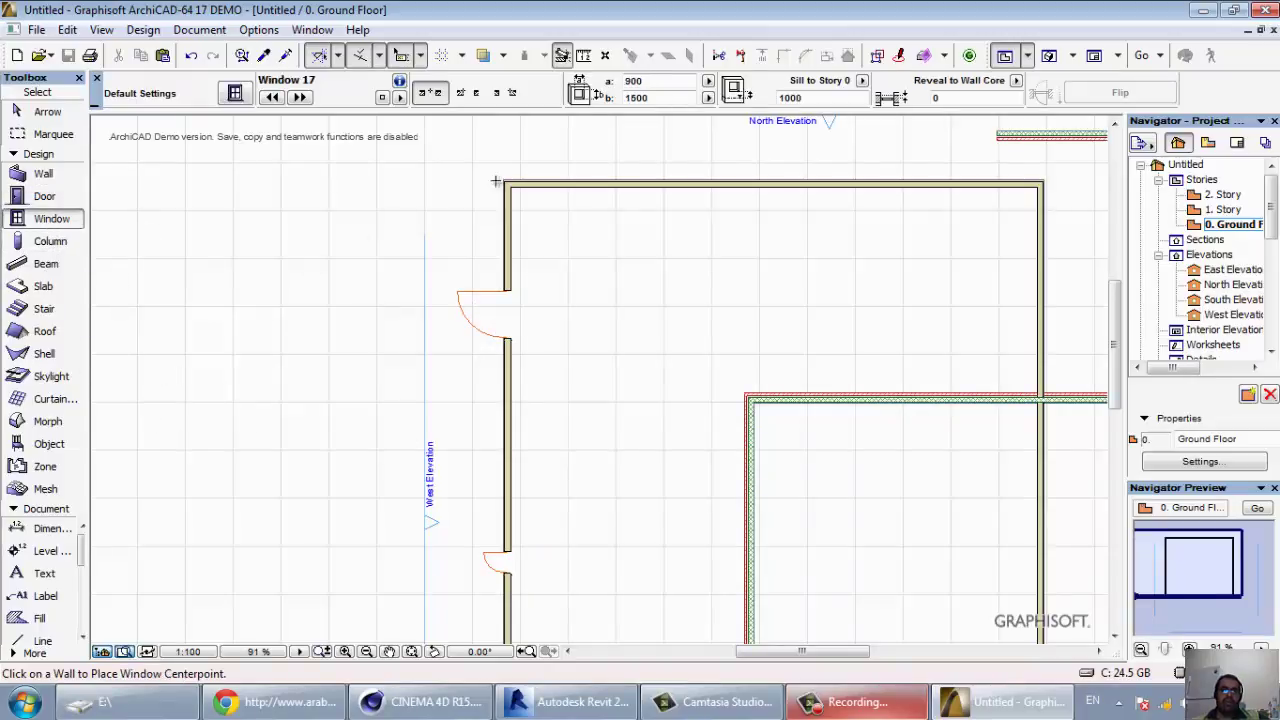
pyautogui.click(505, 418)
pyautogui.scroll(2, 432, 478)
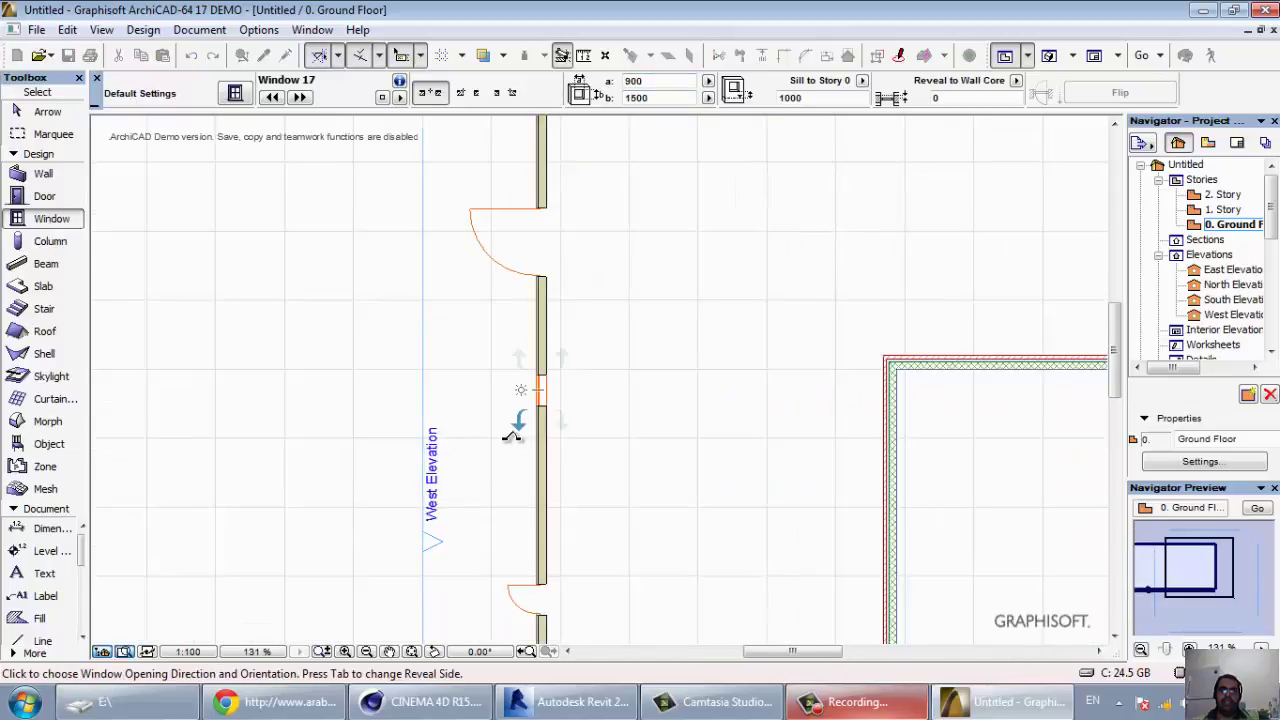
pyautogui.click(512, 440)
# Stretch the window along the wall to about 2558 wide
pyautogui.press('shift')
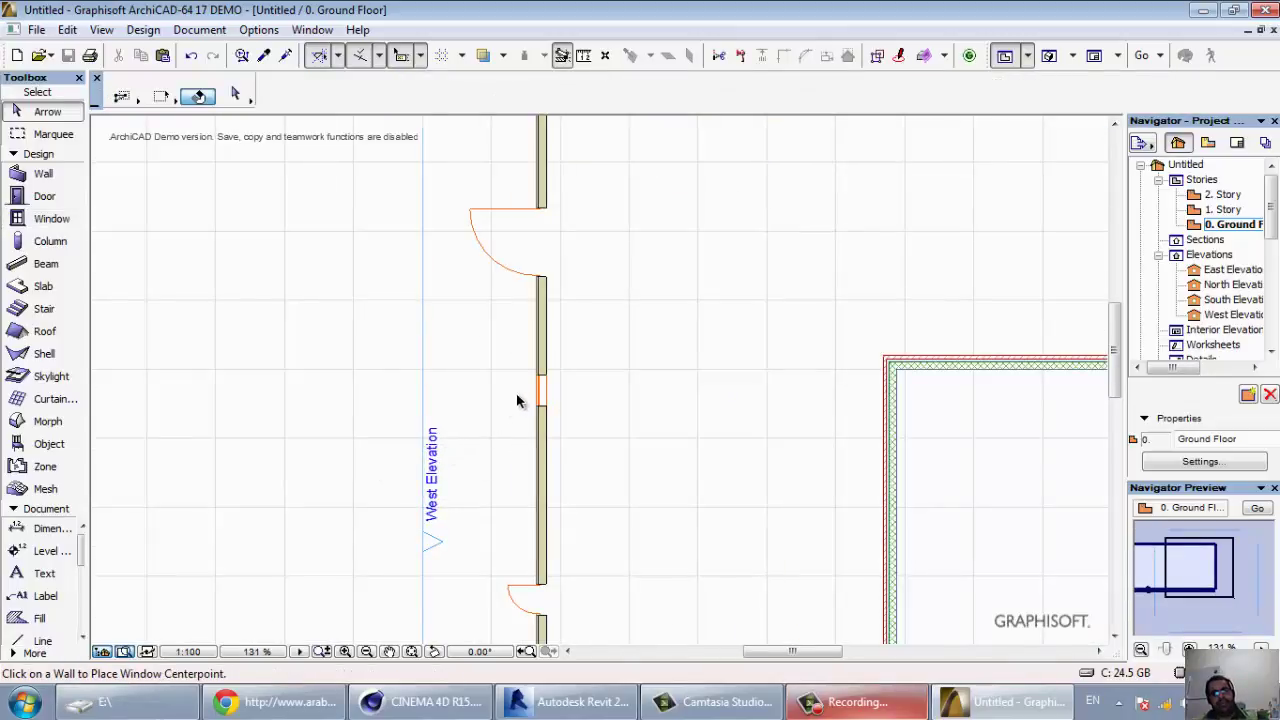
pyautogui.click(540, 392)
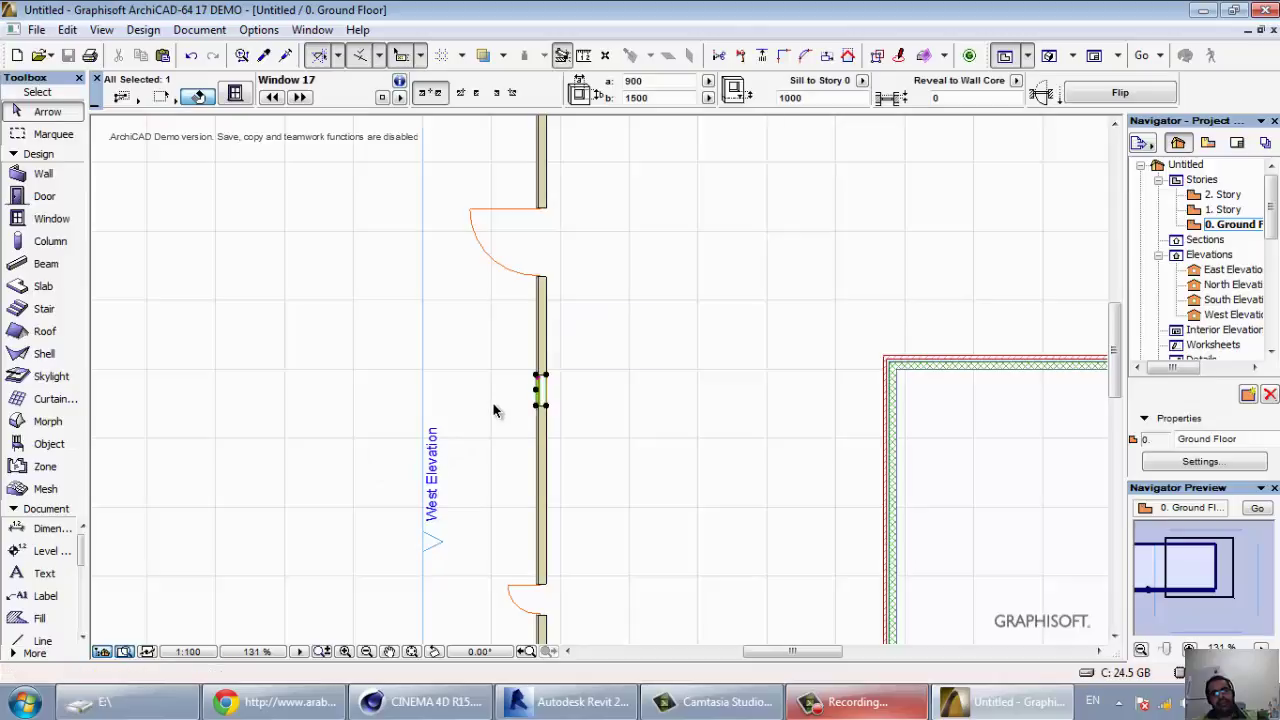
pyautogui.scroll(3, 520, 415)
pyautogui.scroll(1, 516, 384)
pyautogui.click(514, 384)
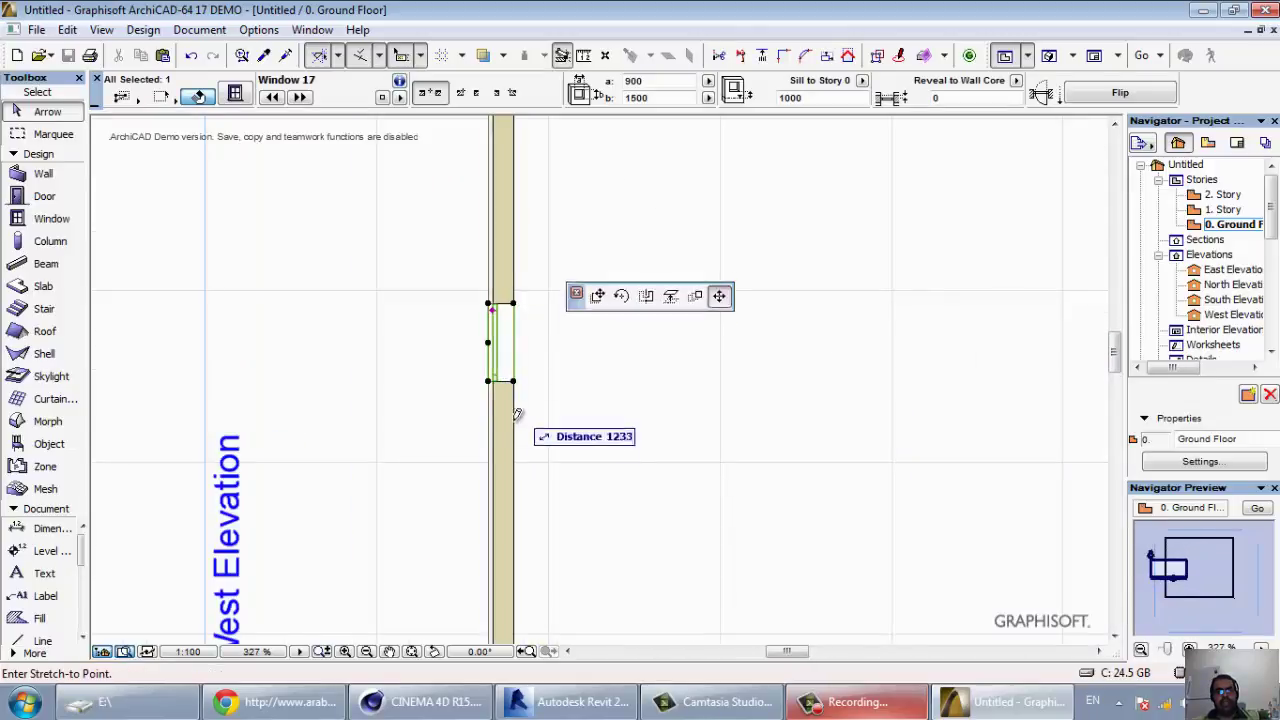
pyautogui.click(494, 508)
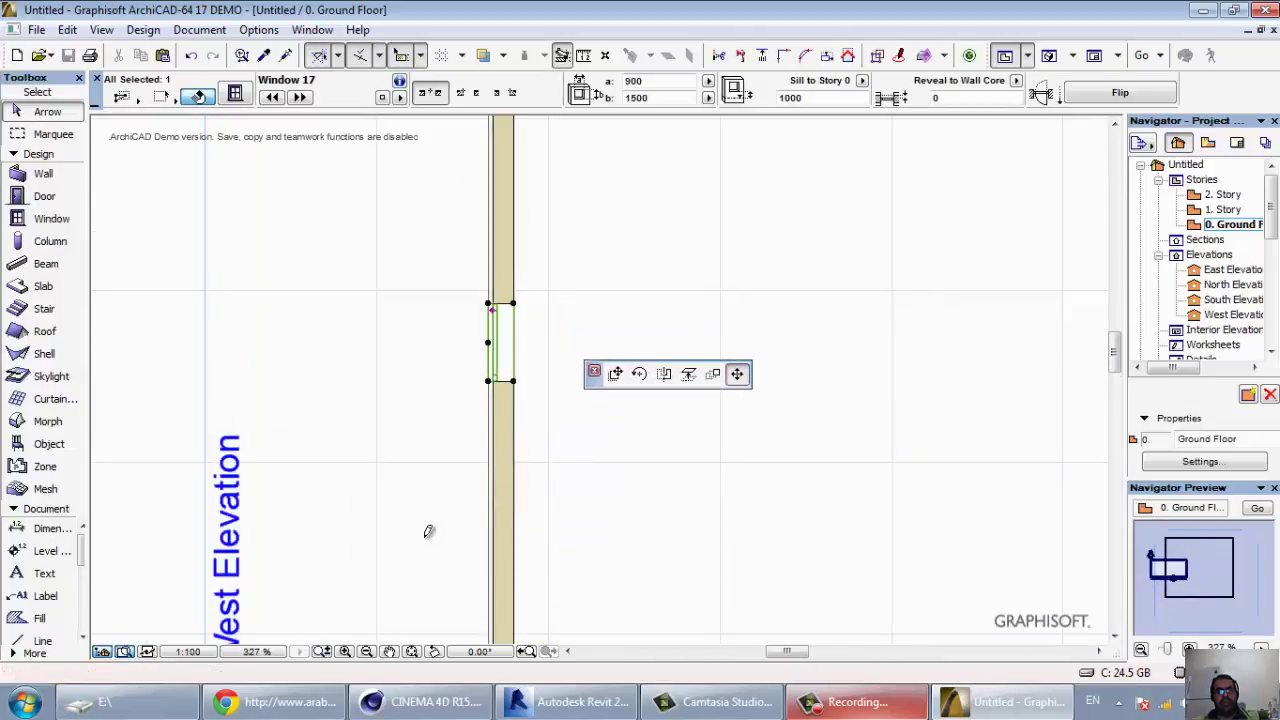
pyautogui.scroll(-4, 296, 544)
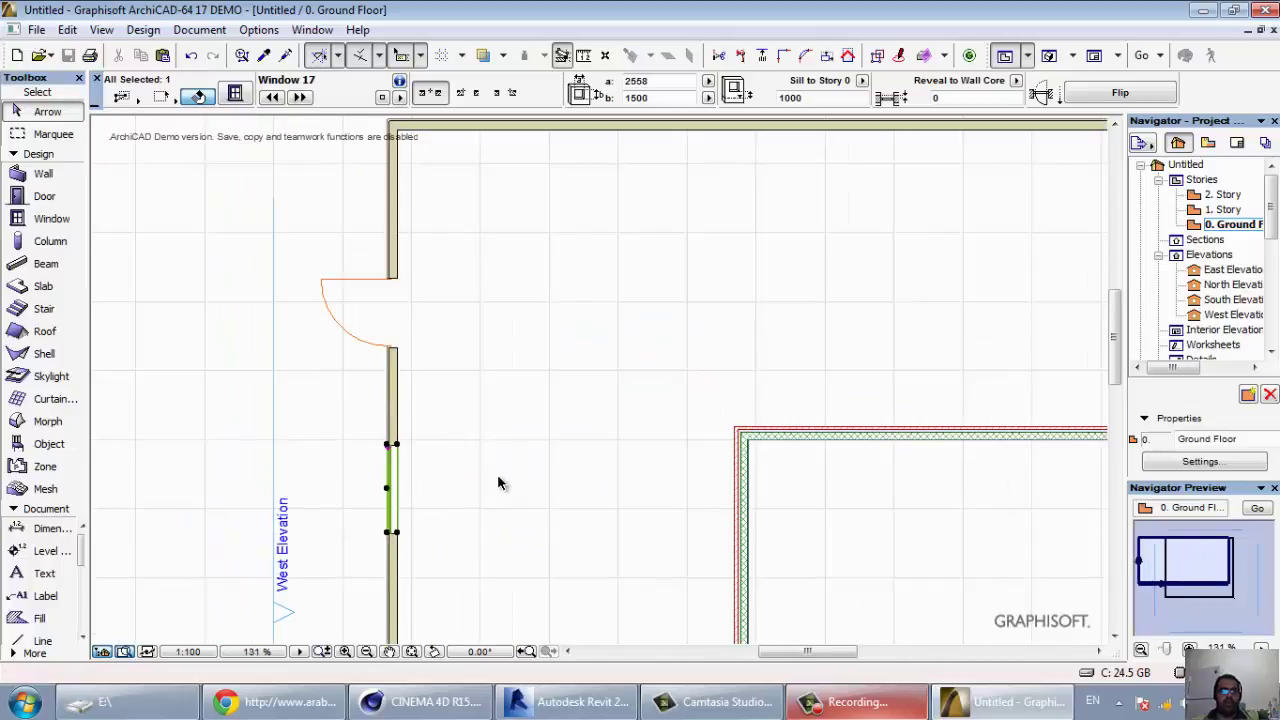
pyautogui.click(497, 474)
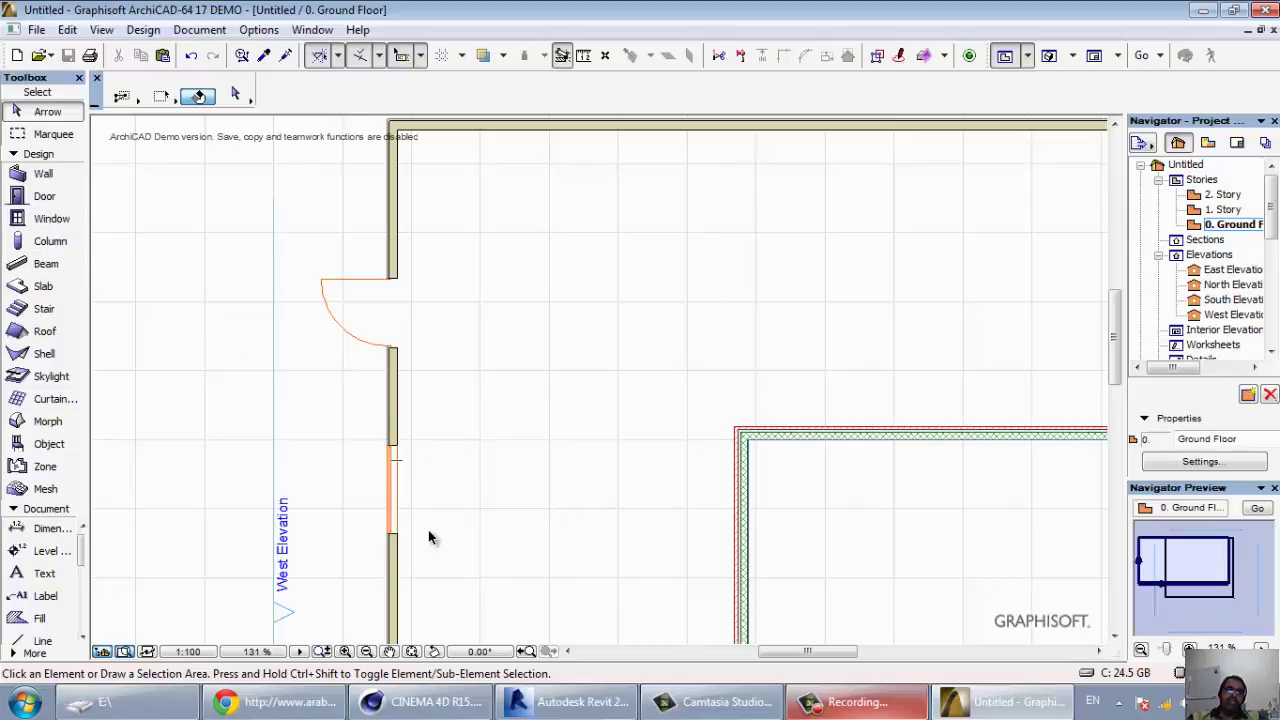
# Select the Roof tool and open Roof Default Settings, showing 3200 height and 45.00° pitch
pyautogui.scroll(-3, 428, 538)
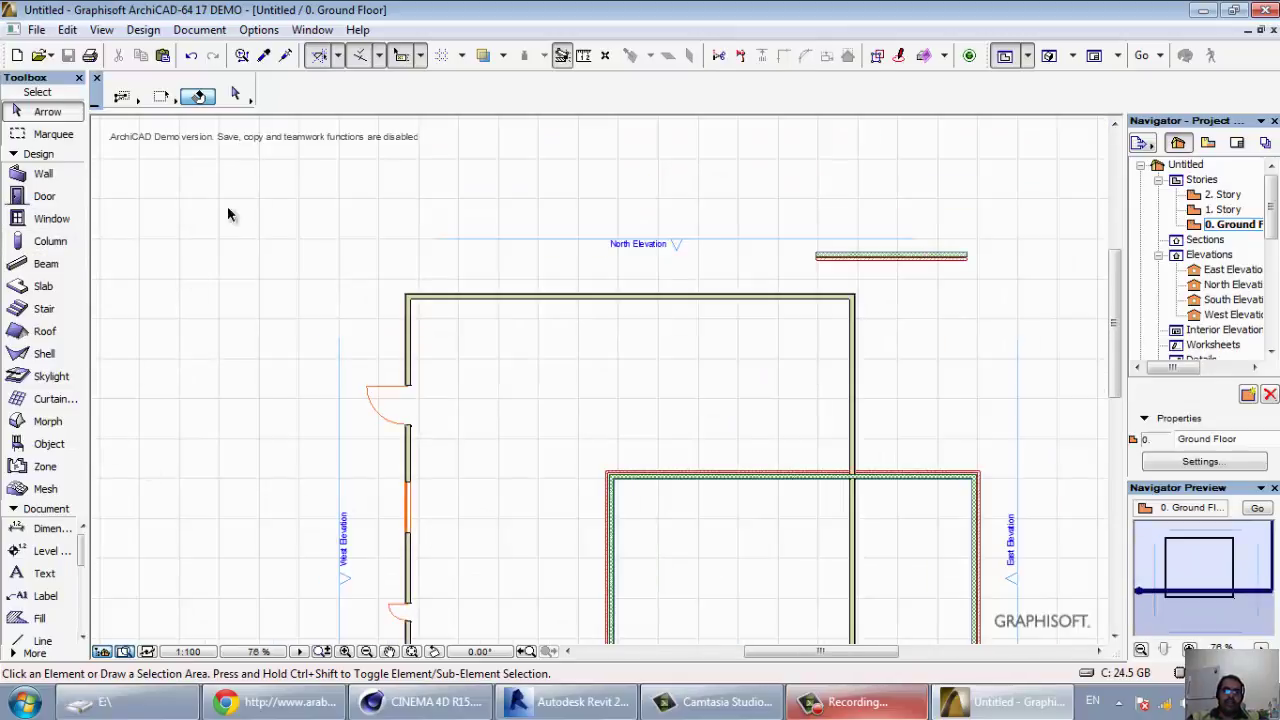
pyautogui.scroll(-3, 228, 214)
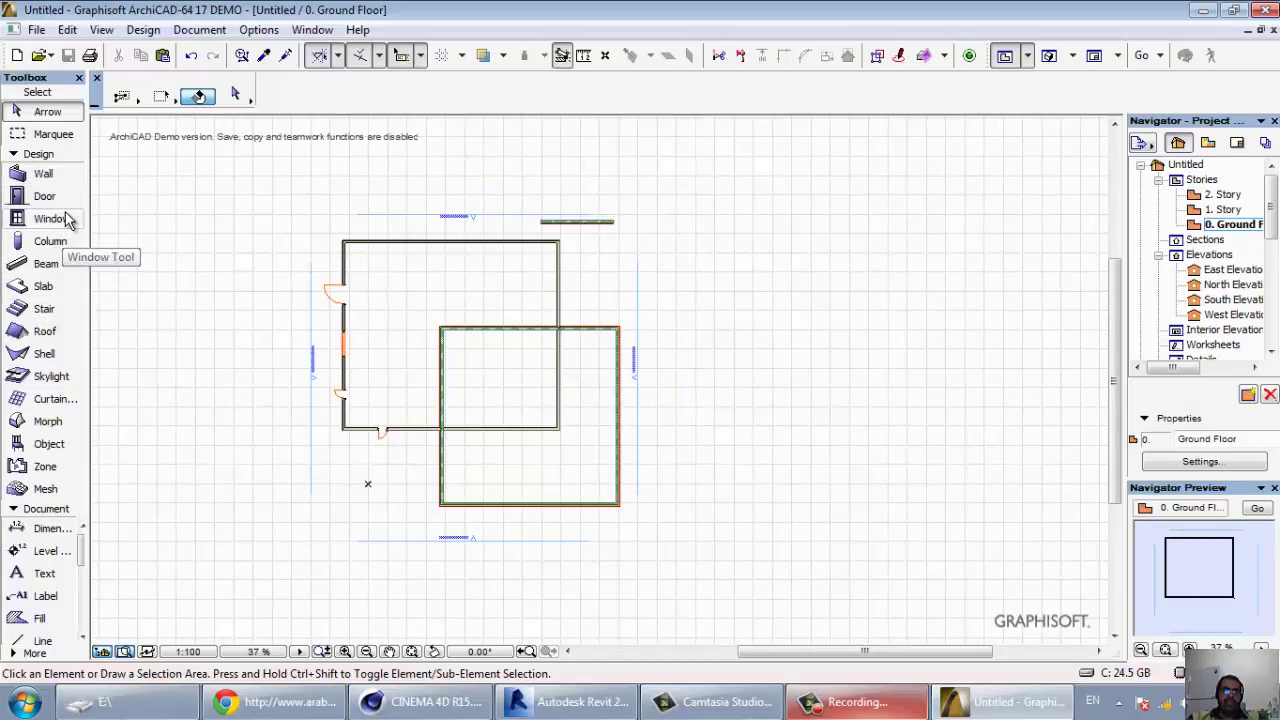
pyautogui.click(48, 331)
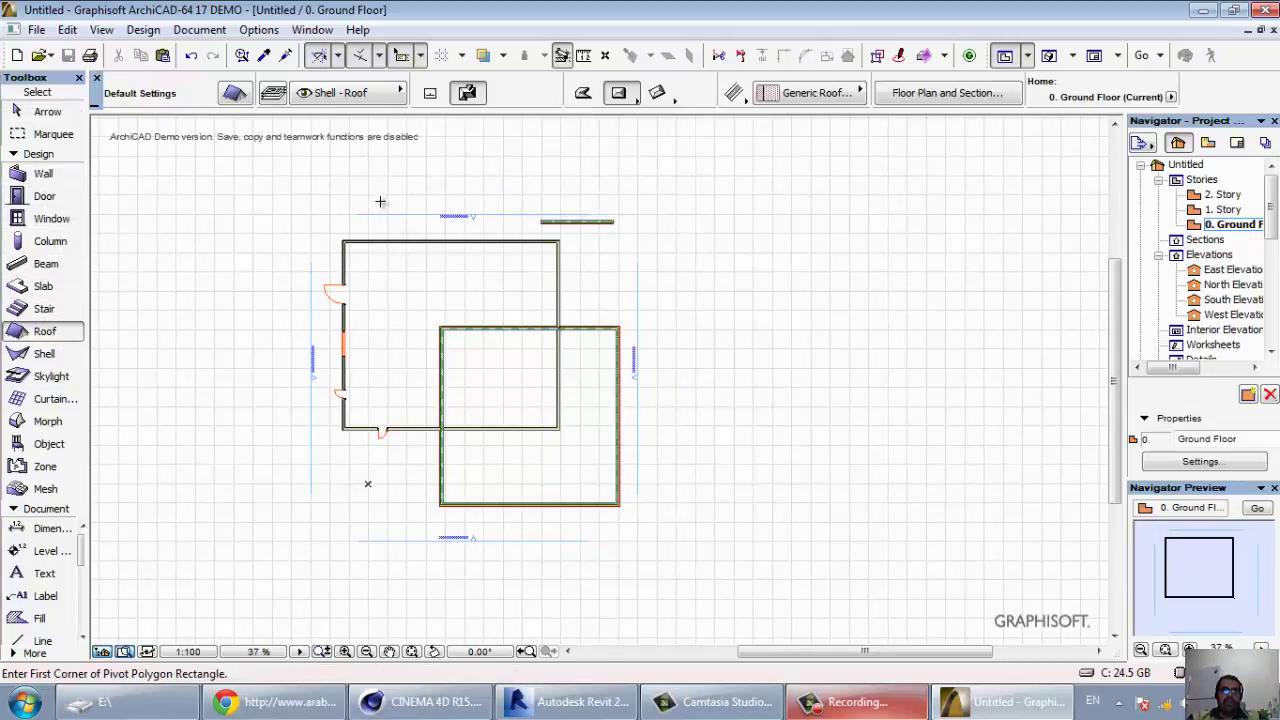
pyautogui.scroll(3, 370, 205)
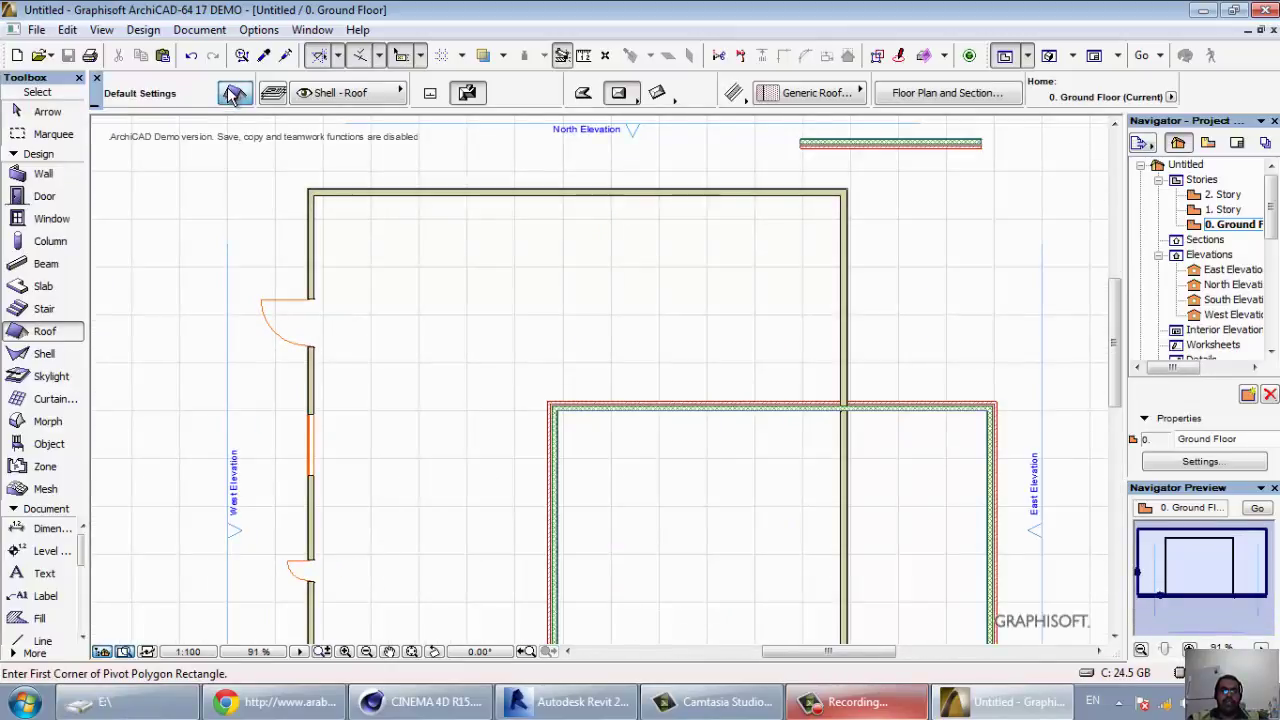
pyautogui.click(233, 93)
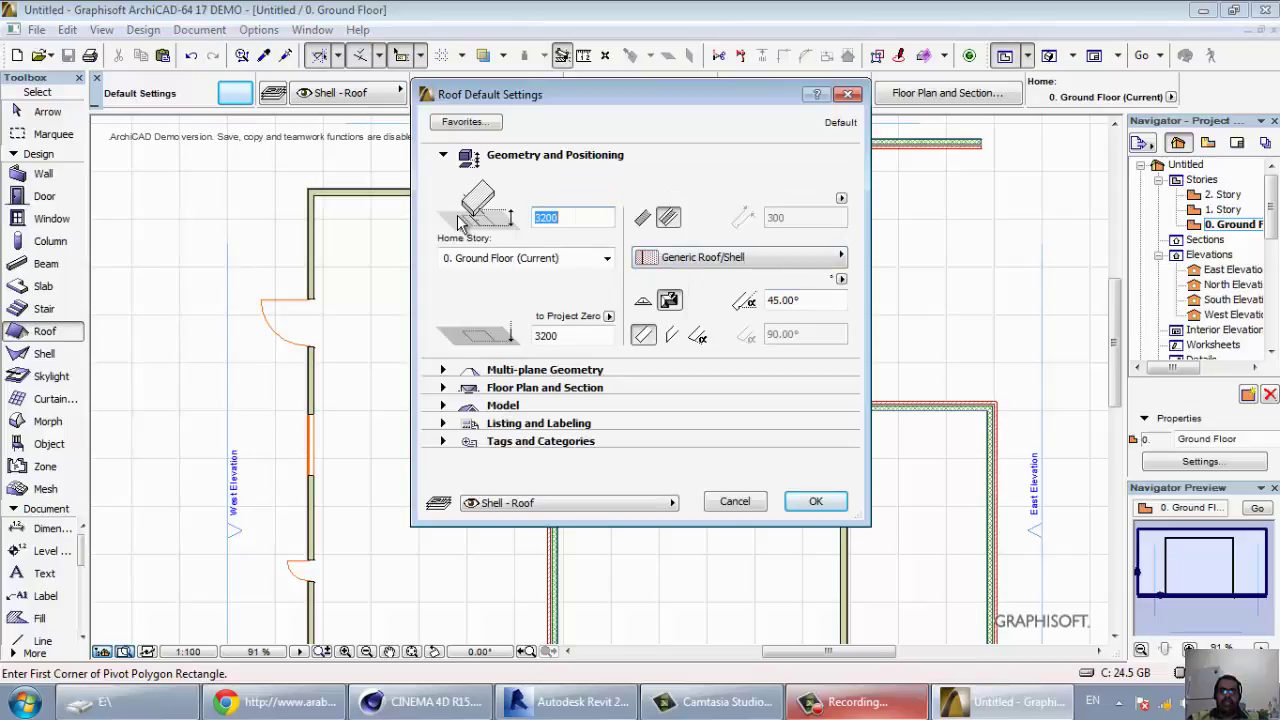
# Change the default roof pitch from 45.00° to 10° and accept the Roof Default Settings
pyautogui.click(797, 303)
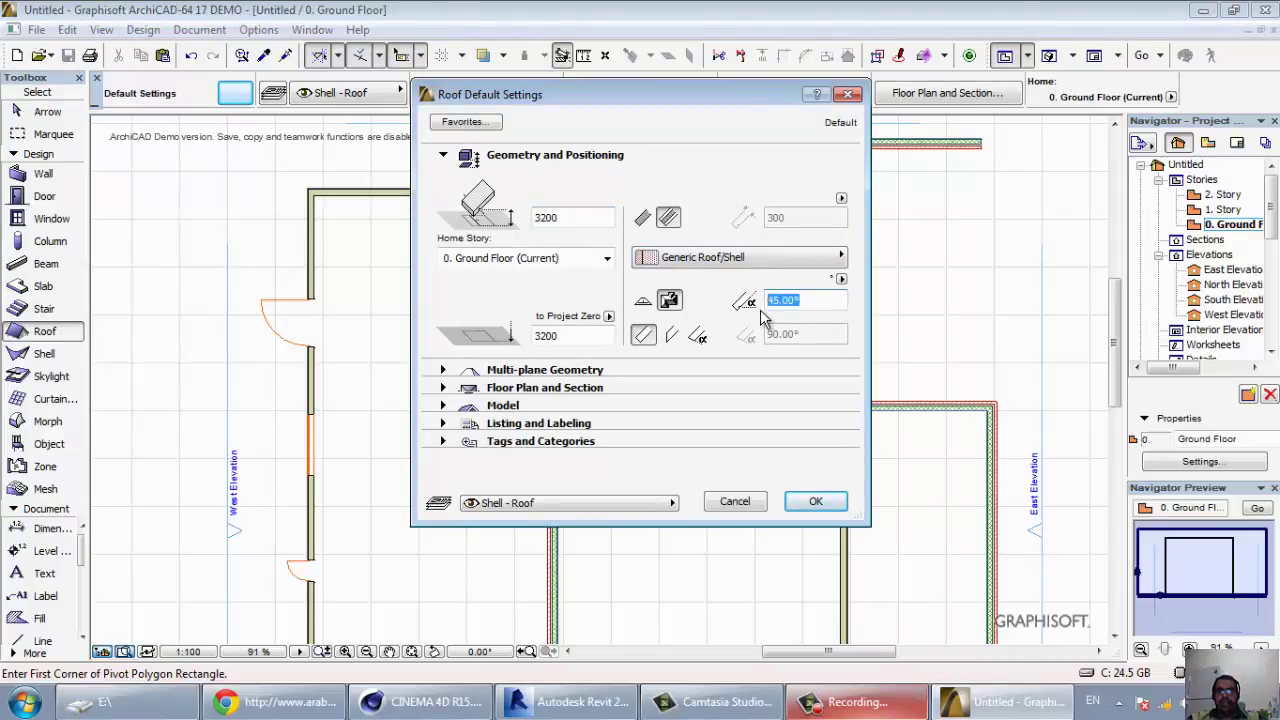
pyautogui.write('10')
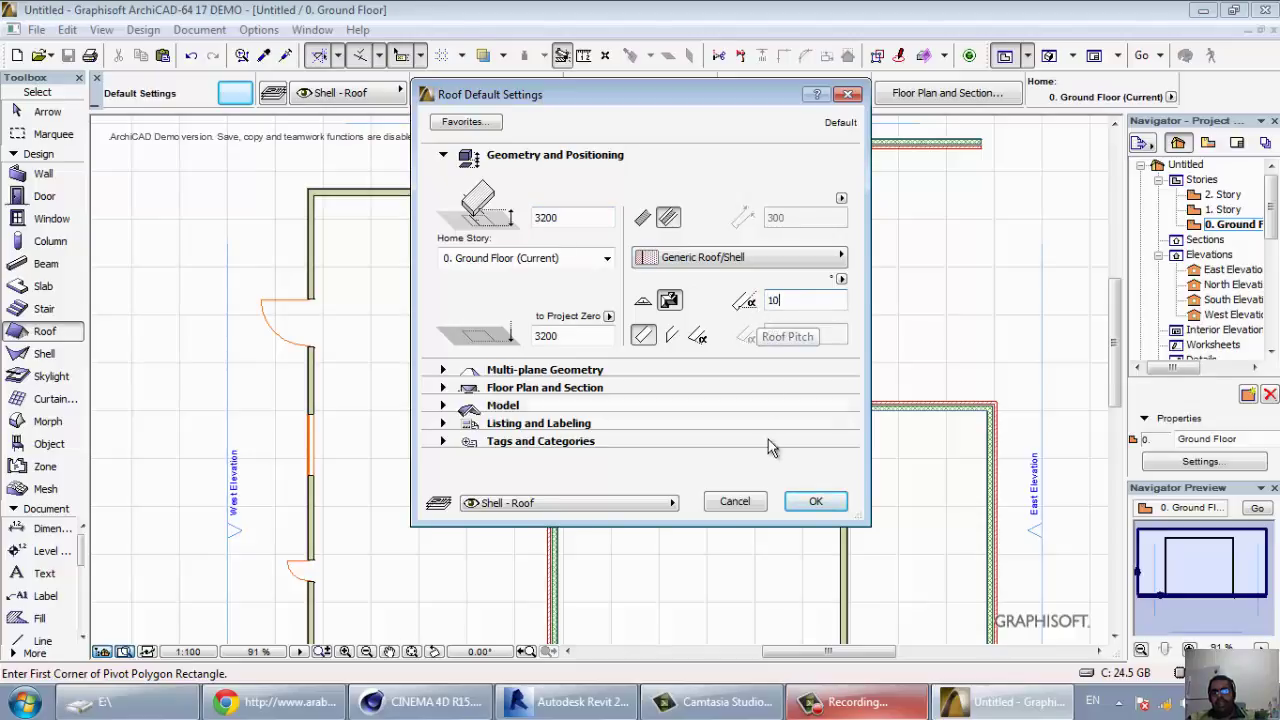
pyautogui.press('Tab')
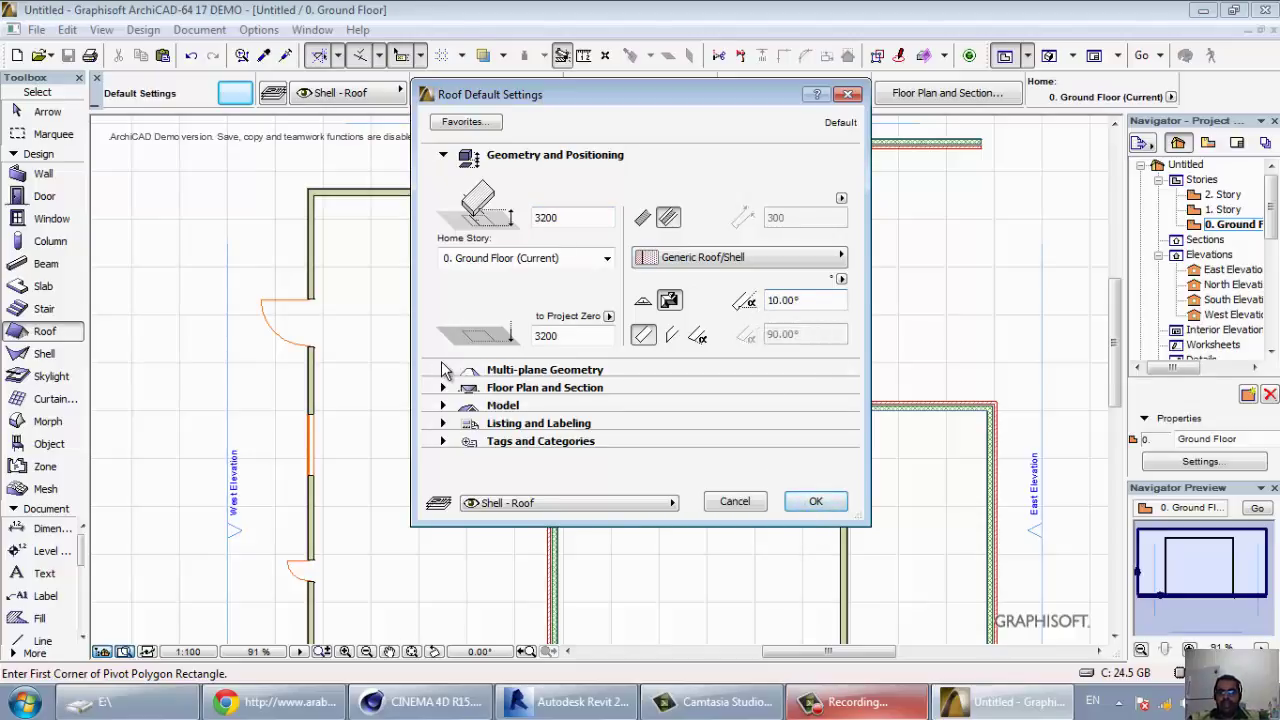
pyautogui.click(444, 369)
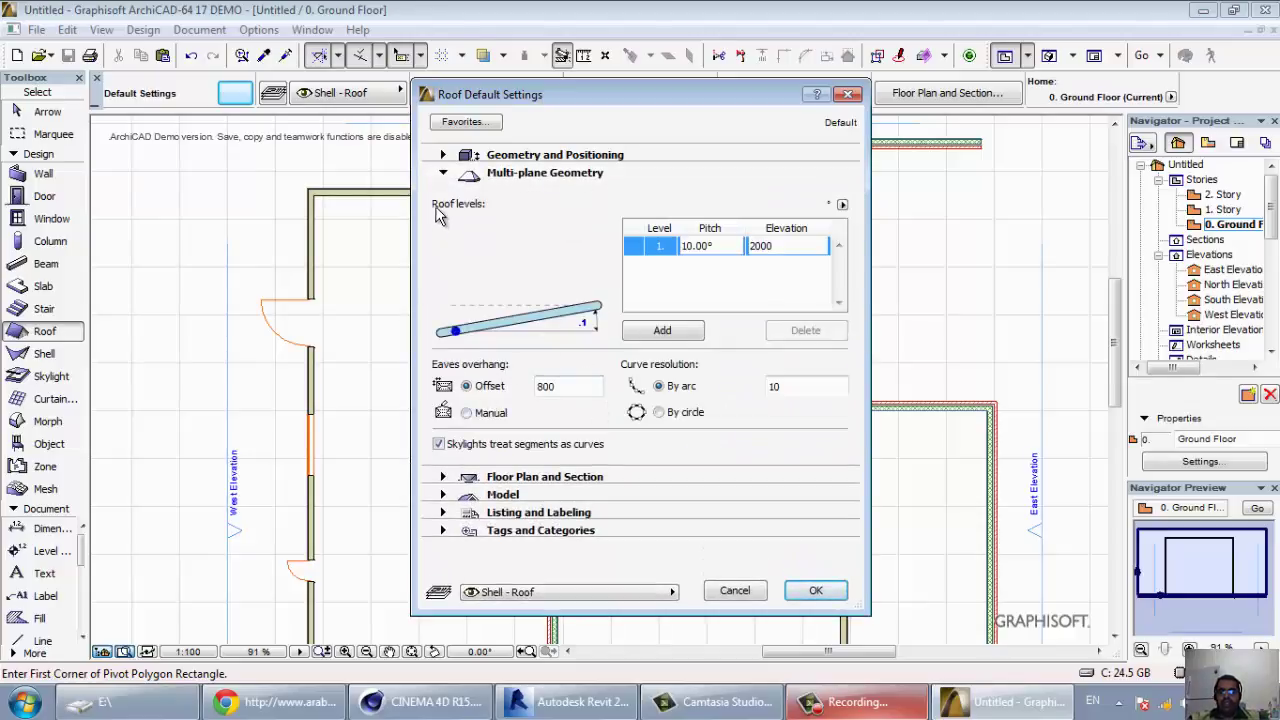
pyautogui.click(443, 172)
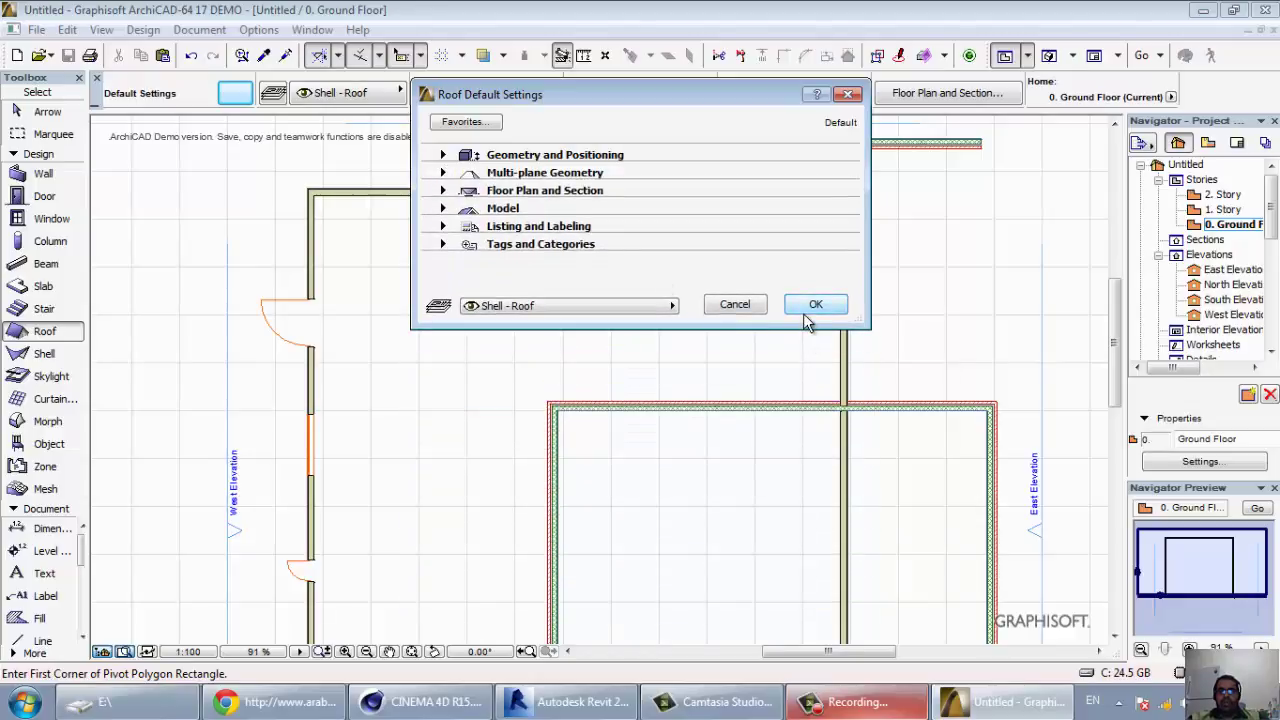
pyautogui.click(813, 306)
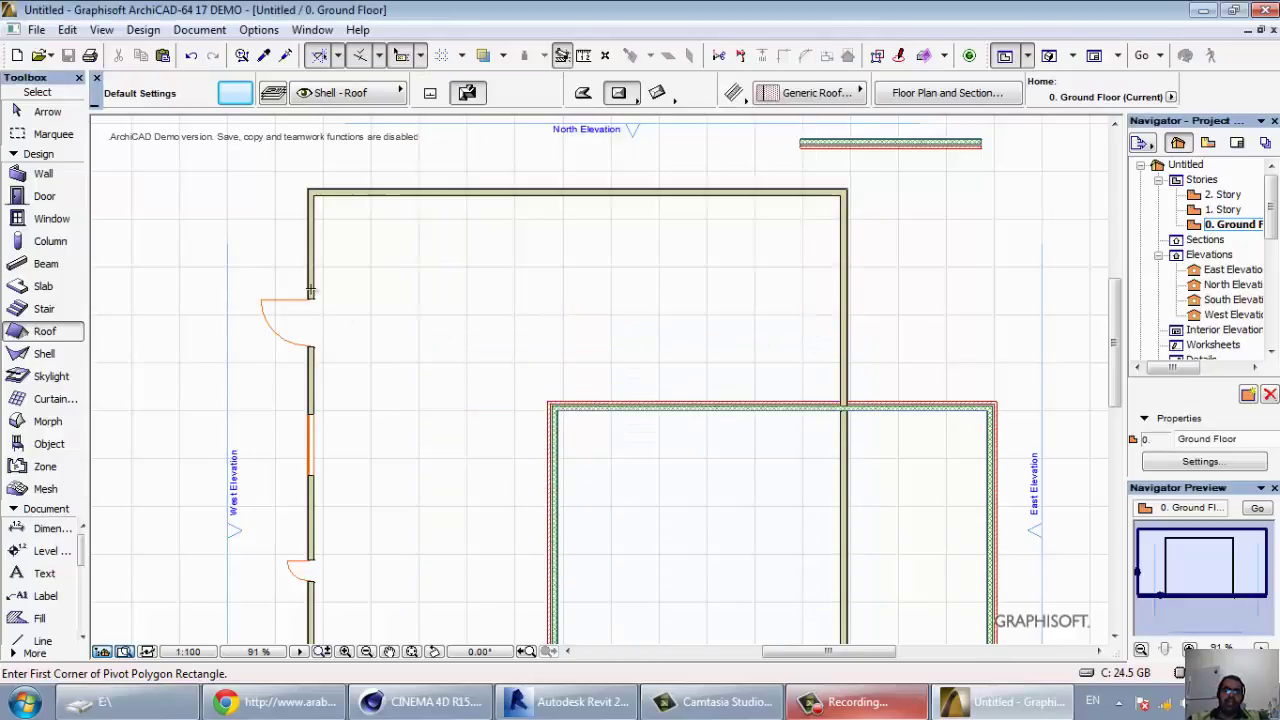
# Draw the 10° hip roof as a rectangle from the upper-left to lower-right outer wall corner
pyautogui.scroll(4, 287, 215)
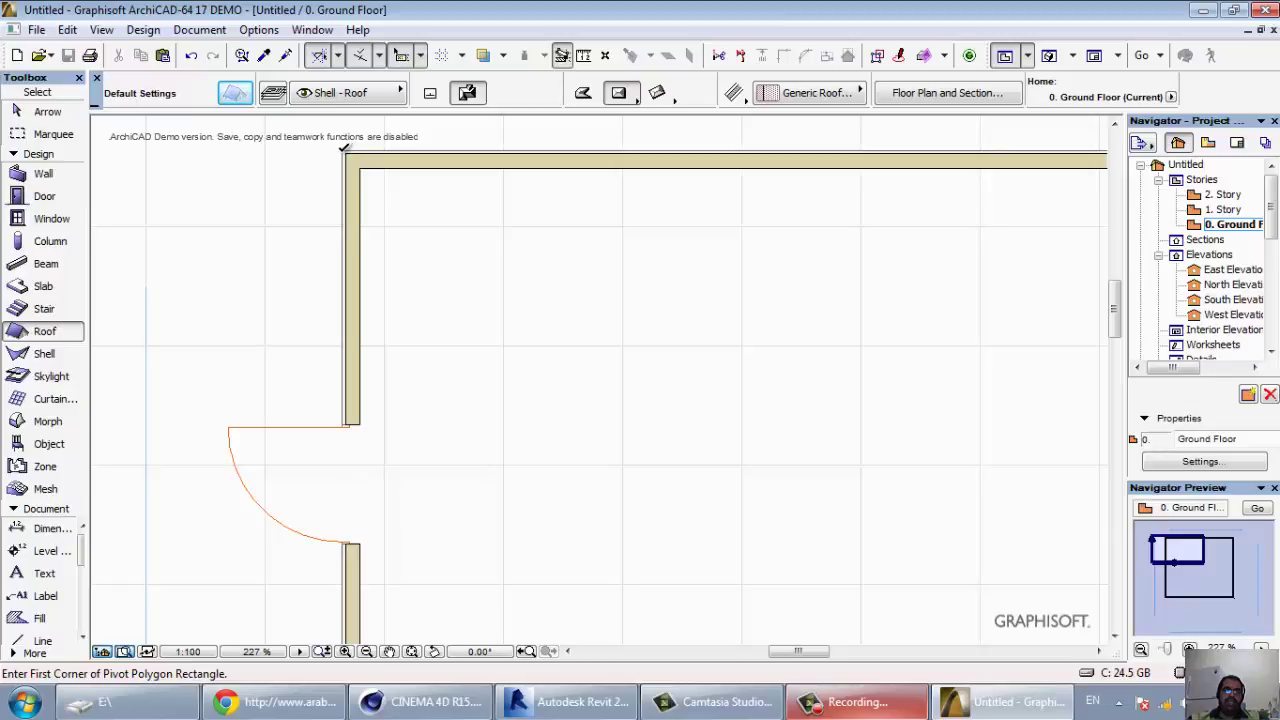
pyautogui.click(344, 148)
pyautogui.scroll(-5, 350, 230)
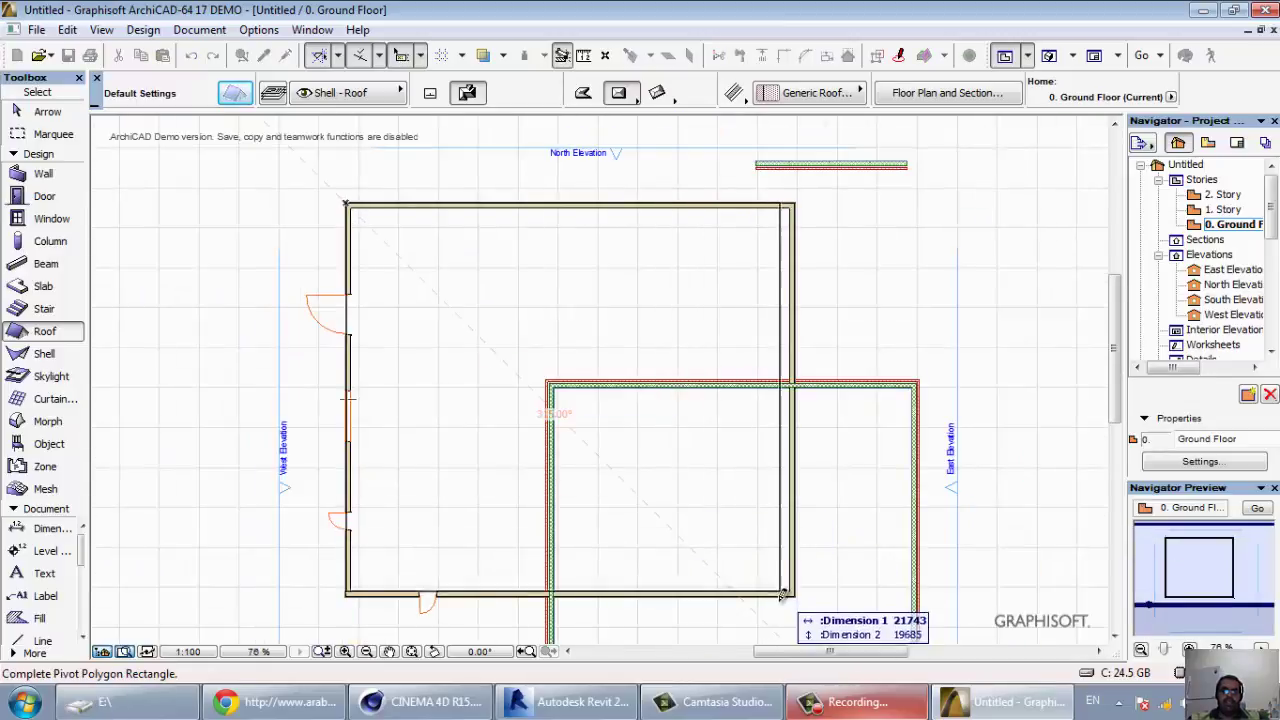
pyautogui.scroll(1, 783, 594)
pyautogui.scroll(2, 775, 585)
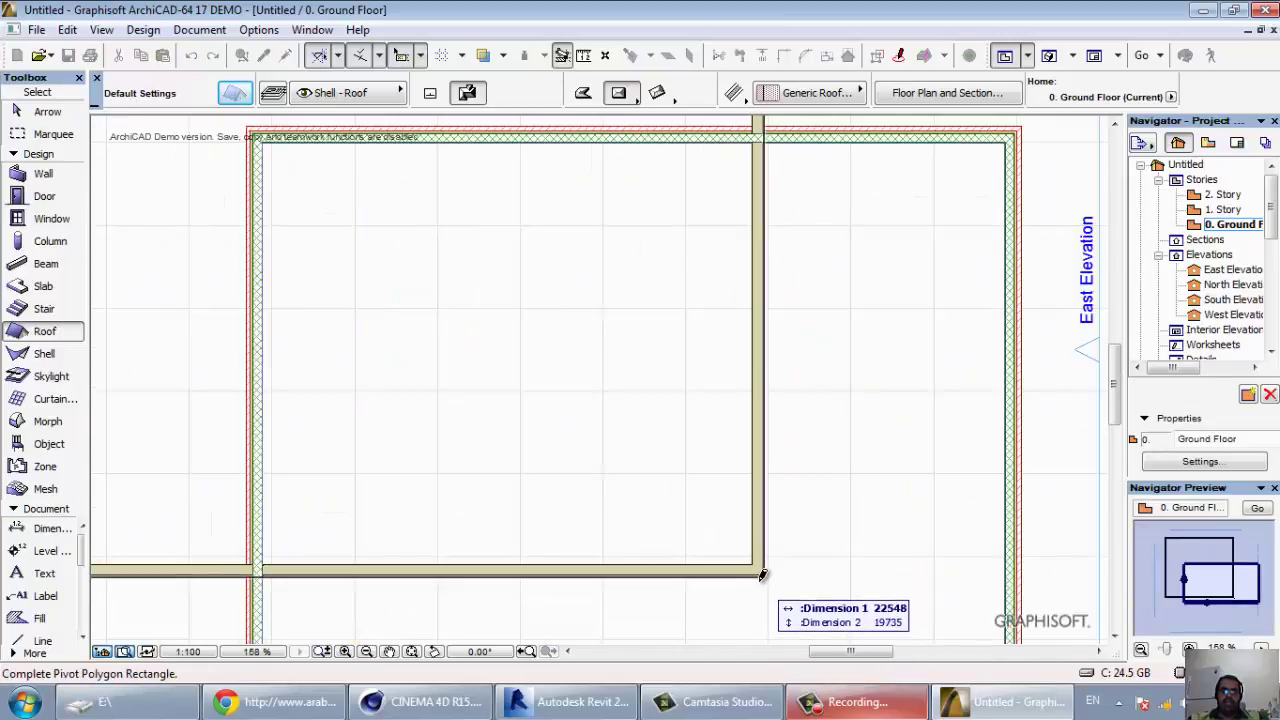
pyautogui.click(761, 574)
pyautogui.scroll(-2, 783, 564)
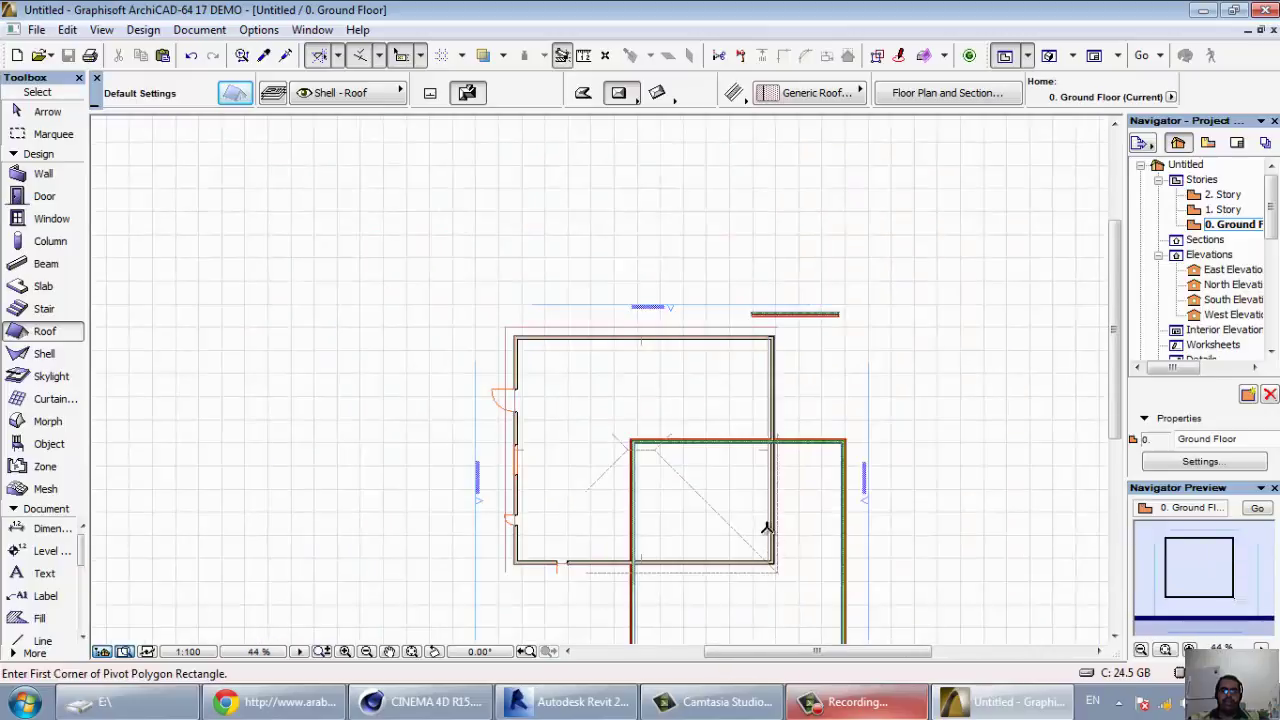
pyautogui.scroll(-2, 651, 563)
pyautogui.scroll(-2, 509, 471)
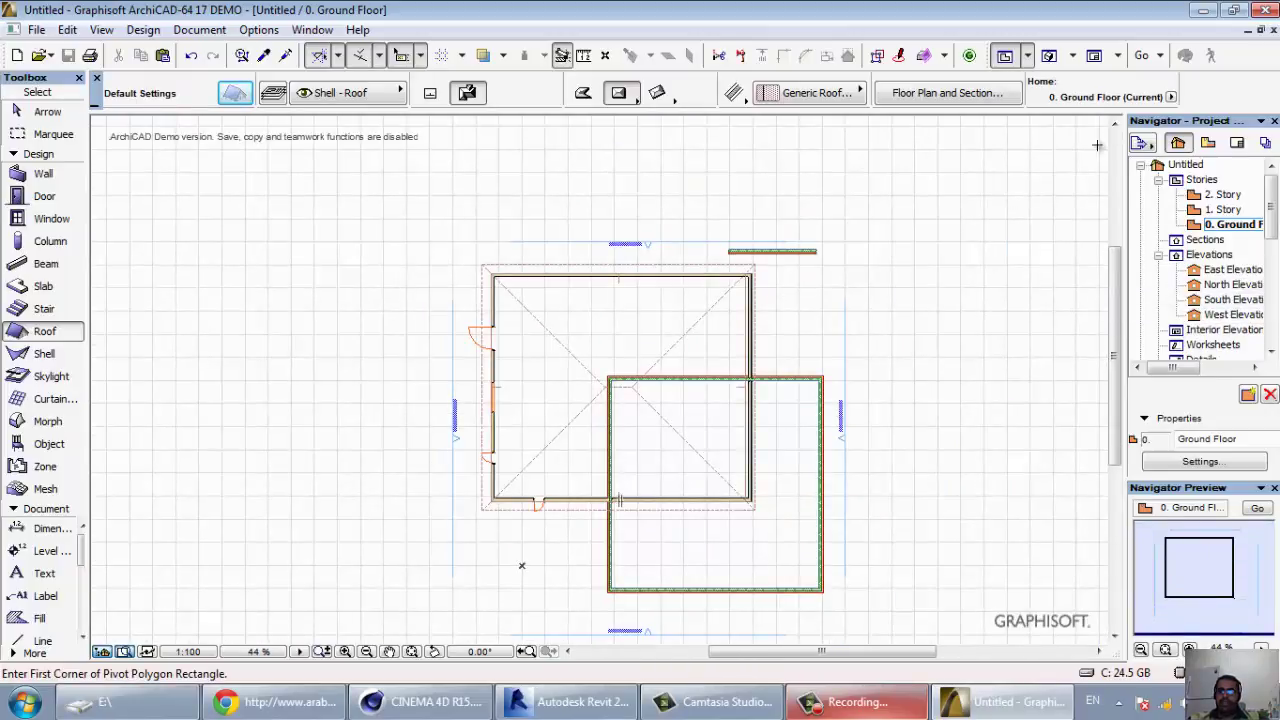
# Show the building in the 3D Window and orbit around it
pyautogui.click(1052, 62)
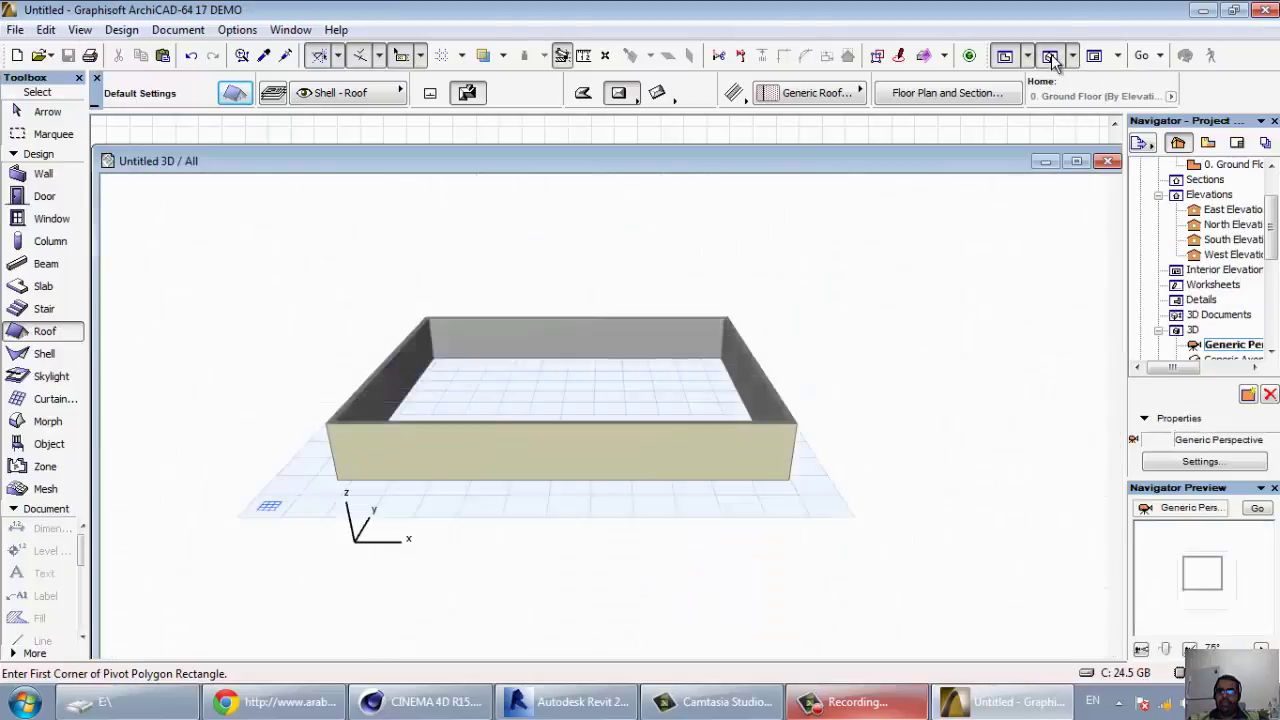
pyautogui.scroll(2, 590, 497)
pyautogui.scroll(-2, 500, 500)
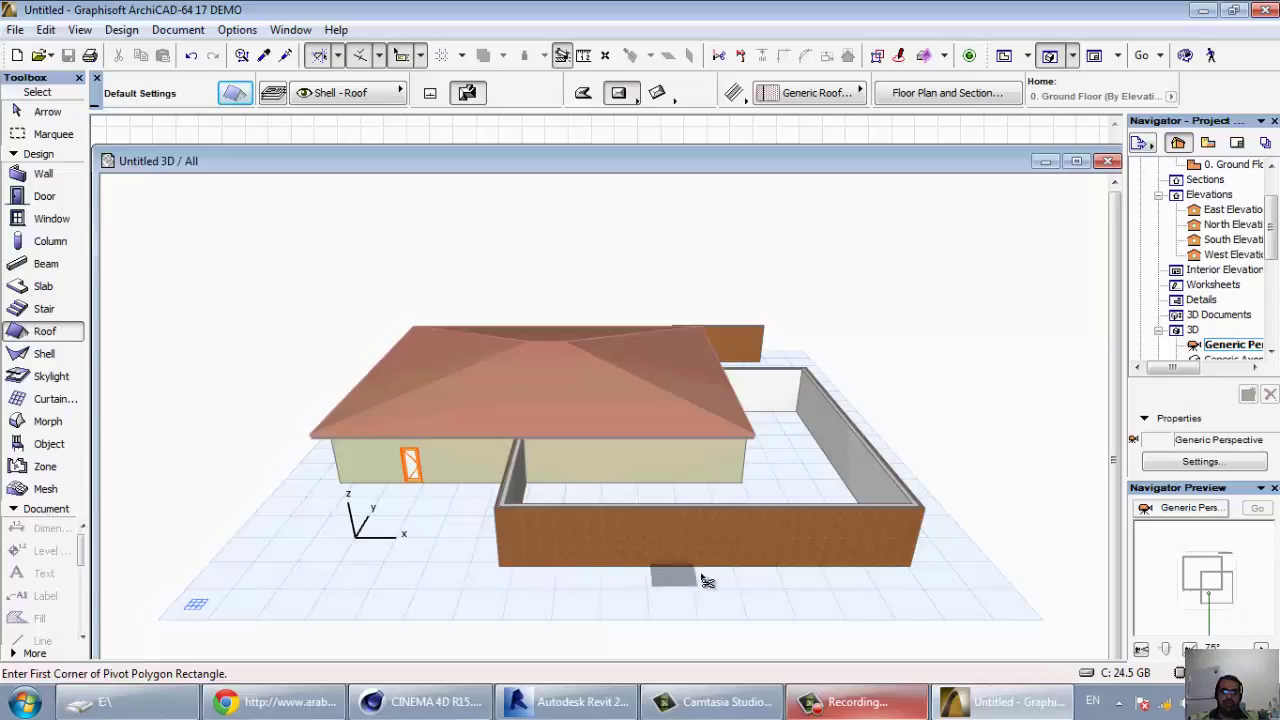
pyautogui.moveTo(669, 473)
pyautogui.keyDown('shift'); pyautogui.mouseDown(button='middle')
pyautogui.moveTo(877, 429)
pyautogui.moveTo(857, 457)
pyautogui.moveTo(181, 447)
pyautogui.moveTo(480, 457)
pyautogui.moveTo(806, 303)
pyautogui.moveTo(846, 497)
pyautogui.moveTo(458, 505)
pyautogui.moveTo(197, 466)
pyautogui.moveTo(297, 523)
pyautogui.moveTo(720, 480)
pyautogui.moveTo(872, 432)
pyautogui.moveTo(640, 470)
pyautogui.moveTo(237, 591)
pyautogui.moveTo(530, 560)
pyautogui.mouseUp(button='middle'); pyautogui.keyUp('shift')
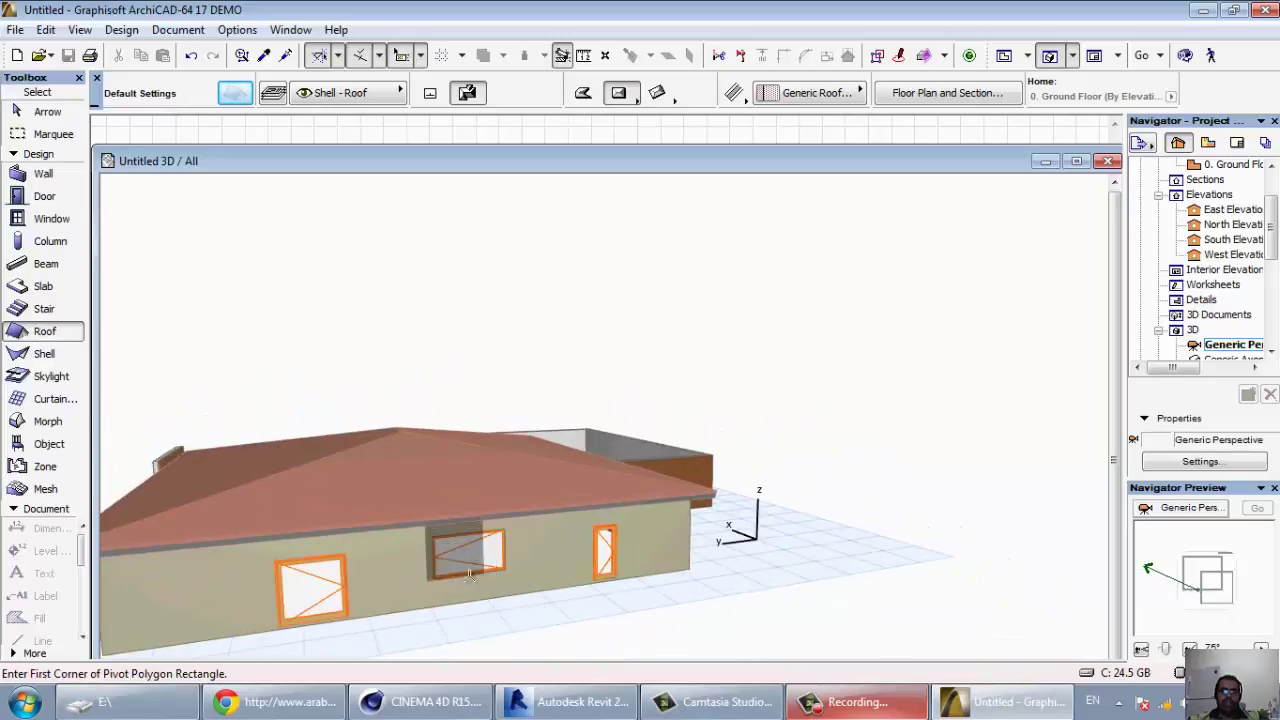
# Delete the stray short wall standing behind the hip roof
pyautogui.press('Escape')
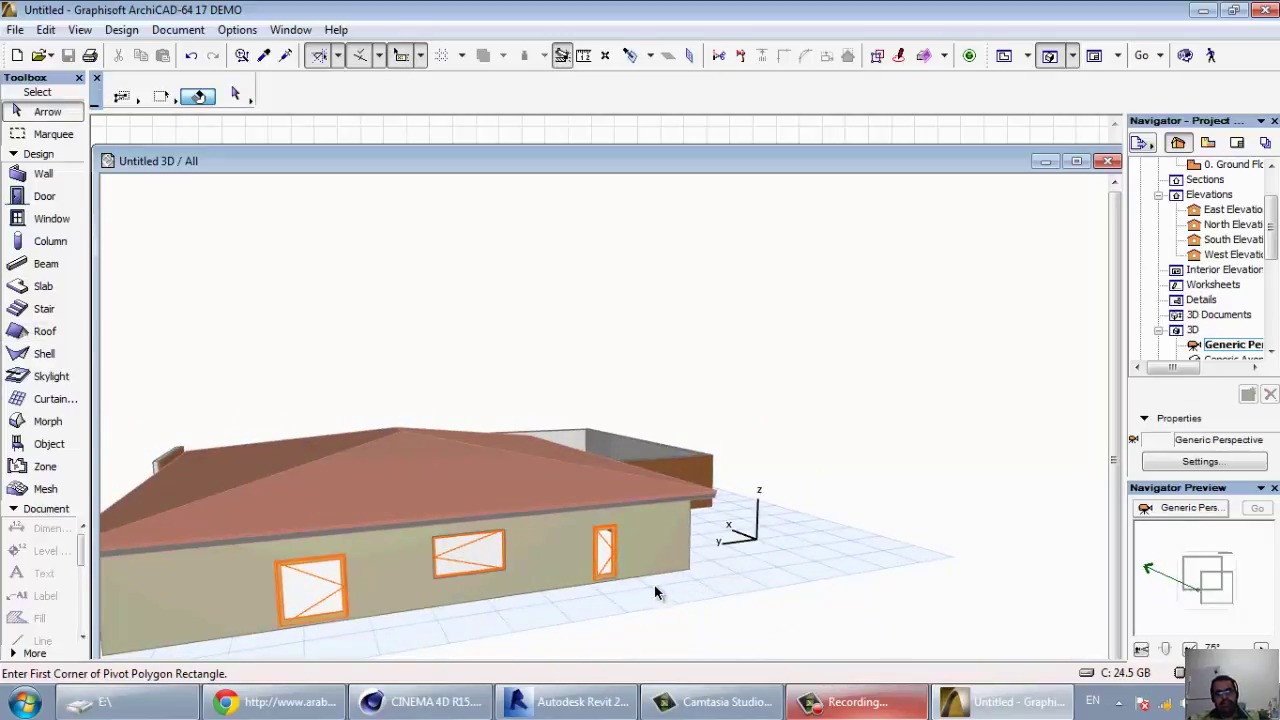
pyautogui.moveTo(654, 591)
pyautogui.keyDown('shift'); pyautogui.mouseDown(button='middle')
pyautogui.moveTo(503, 614)
pyautogui.moveTo(306, 586)
pyautogui.mouseUp(button='middle'); pyautogui.keyUp('shift')
pyautogui.keyDown('shift'); pyautogui.moveTo(514, 449); pyautogui.dragTo(590, 430, button='middle'); pyautogui.keyUp('shift')
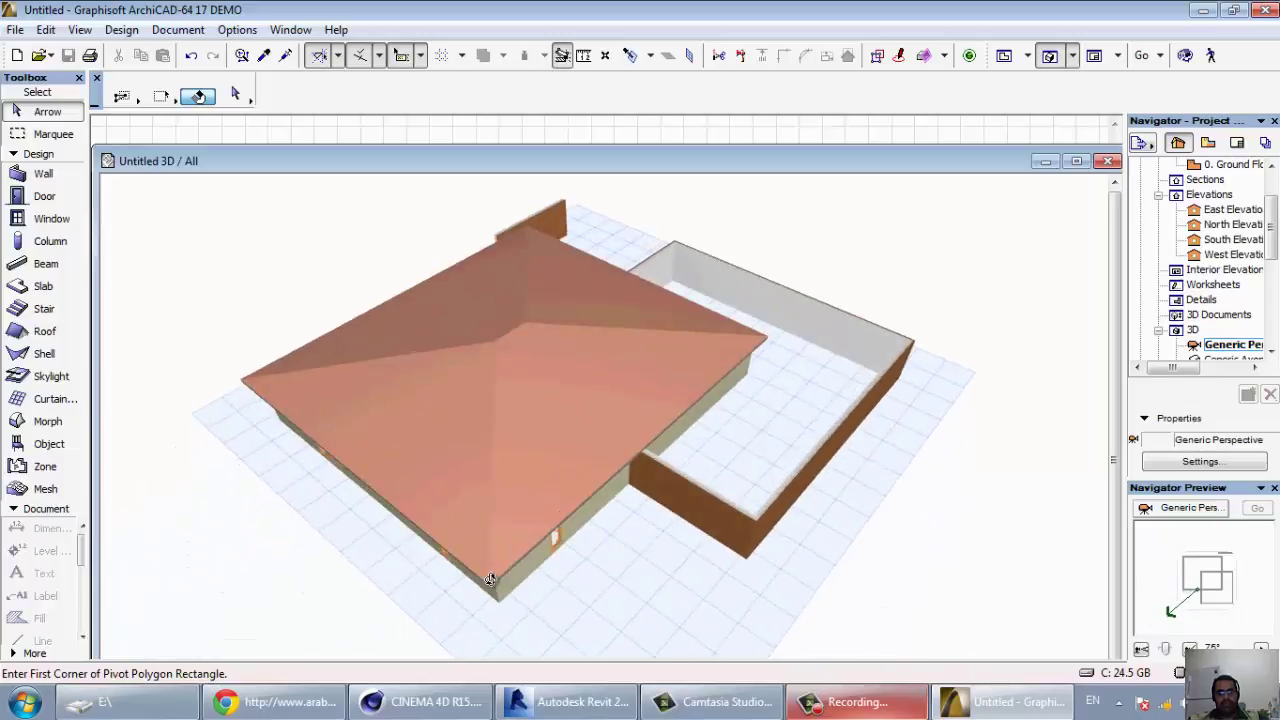
pyautogui.click(560, 255)
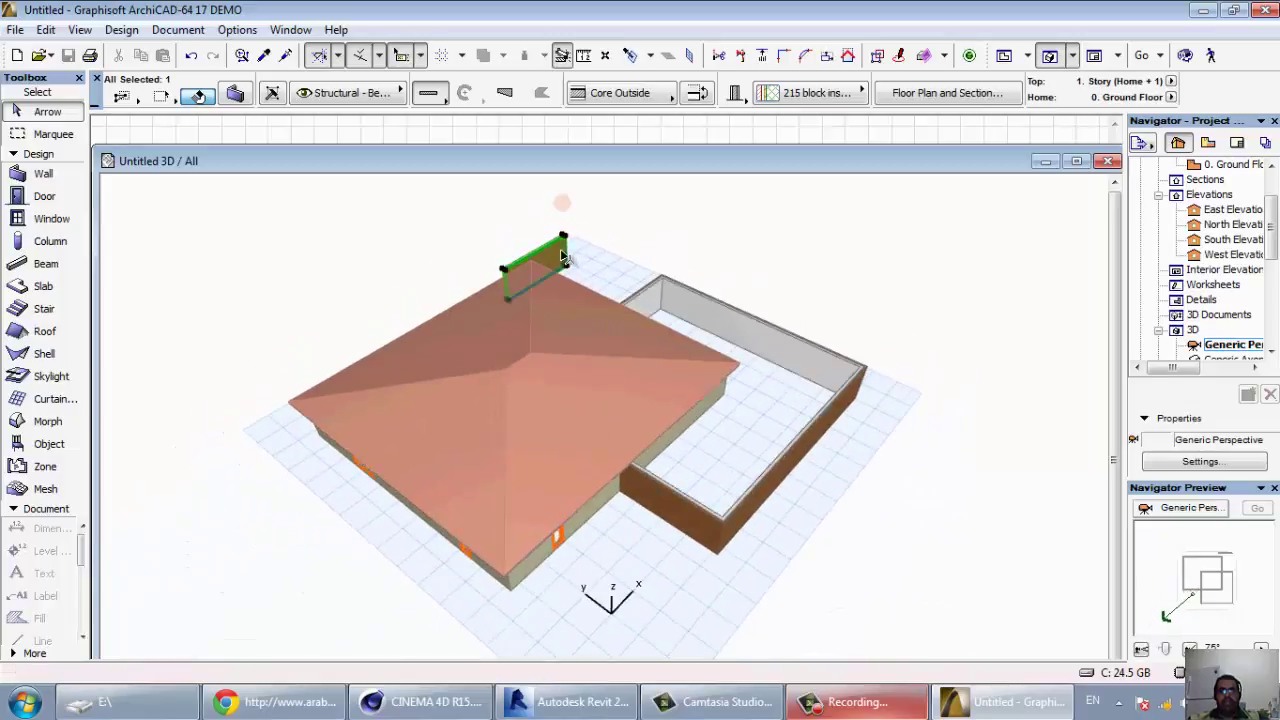
pyautogui.press('Delete')
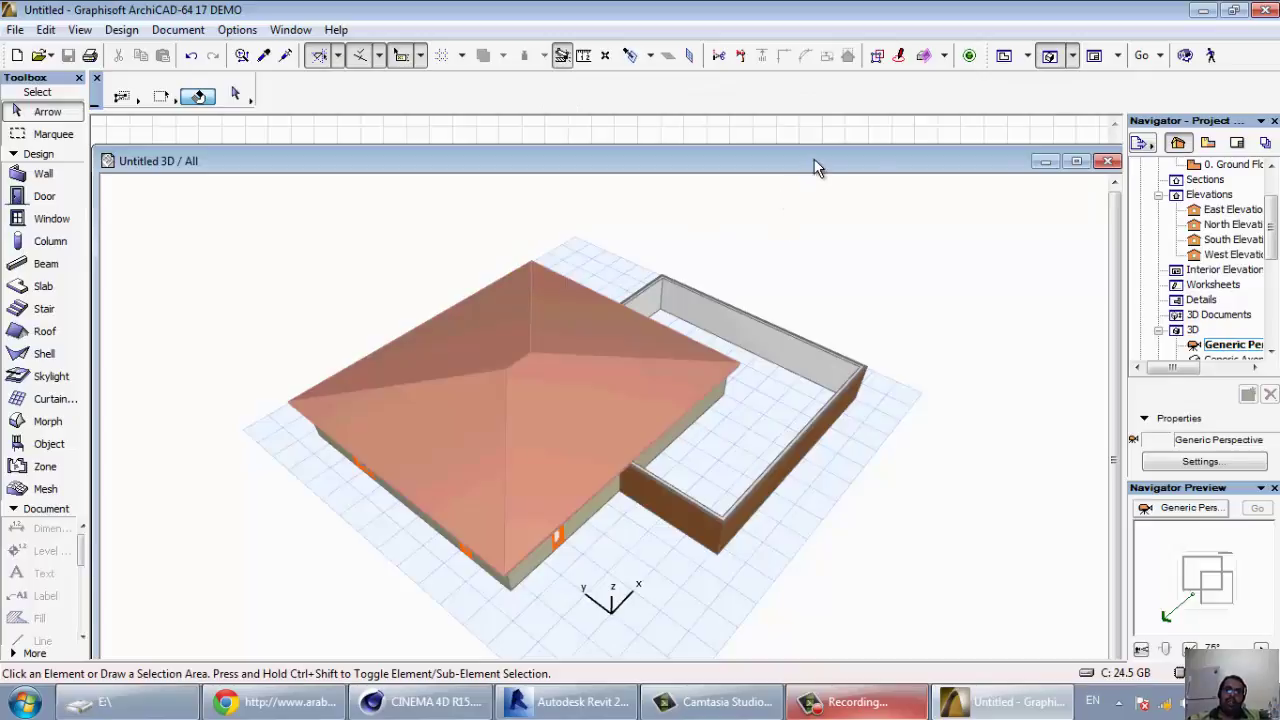
# Maximize the 3D window and view the house from eye level
pyautogui.click(1076, 161)
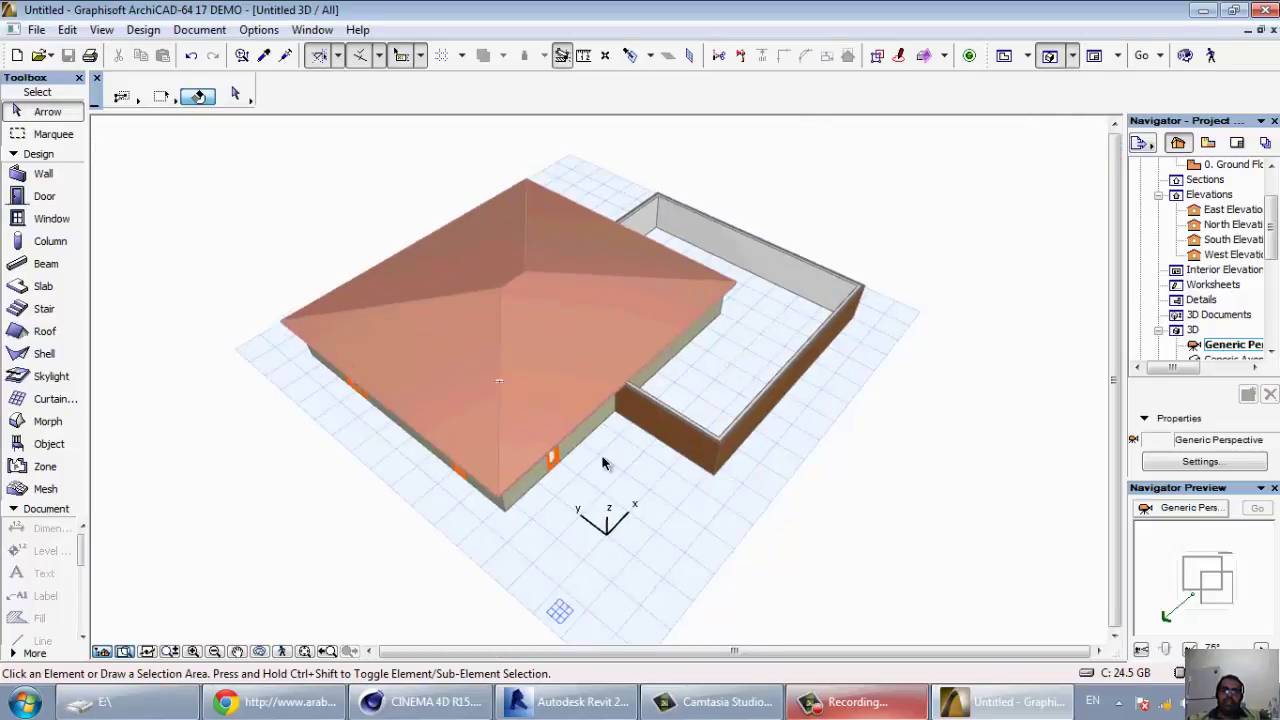
pyautogui.scroll(2, 602, 460)
pyautogui.scroll(-2, 601, 462)
pyautogui.scroll(-2, 567, 558)
pyautogui.moveTo(567, 558)
pyautogui.keyDown('shift'); pyautogui.mouseDown(button='middle')
pyautogui.moveTo(538, 436)
pyautogui.moveTo(593, 325)
pyautogui.moveTo(497, 331)
pyautogui.mouseUp(button='middle'); pyautogui.keyUp('shift')
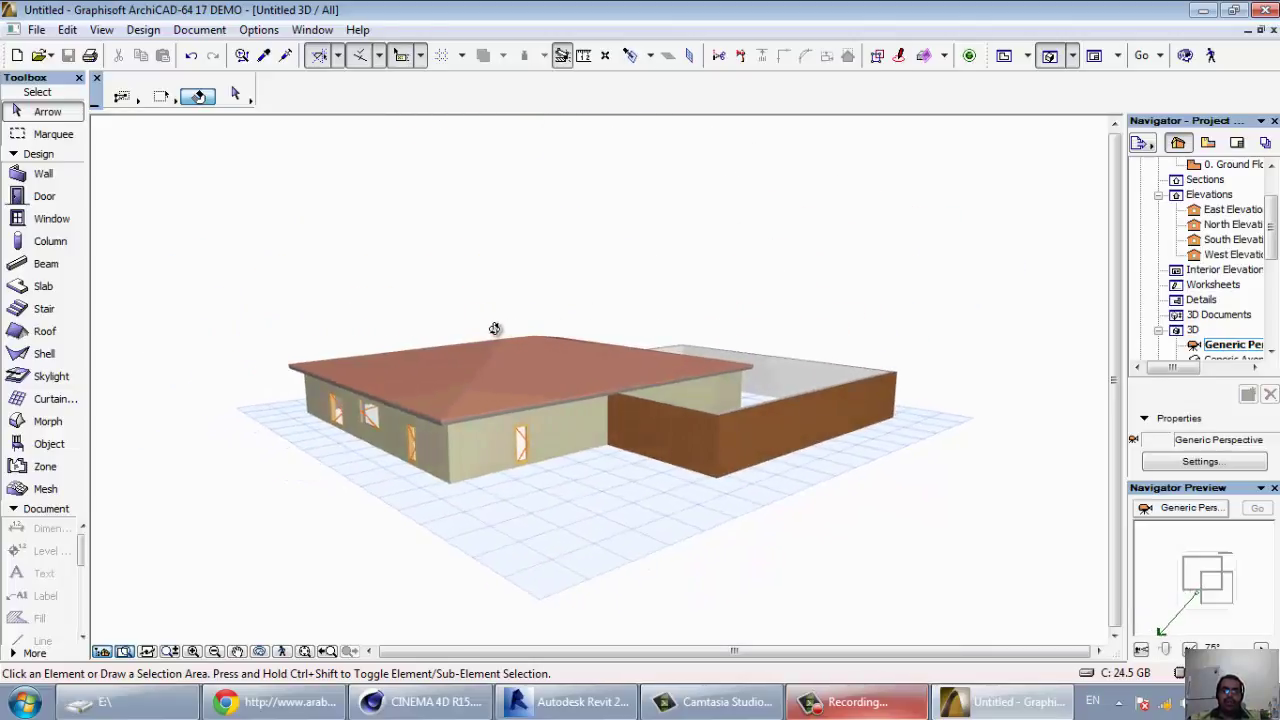
pyautogui.scroll(1, 655, 449)
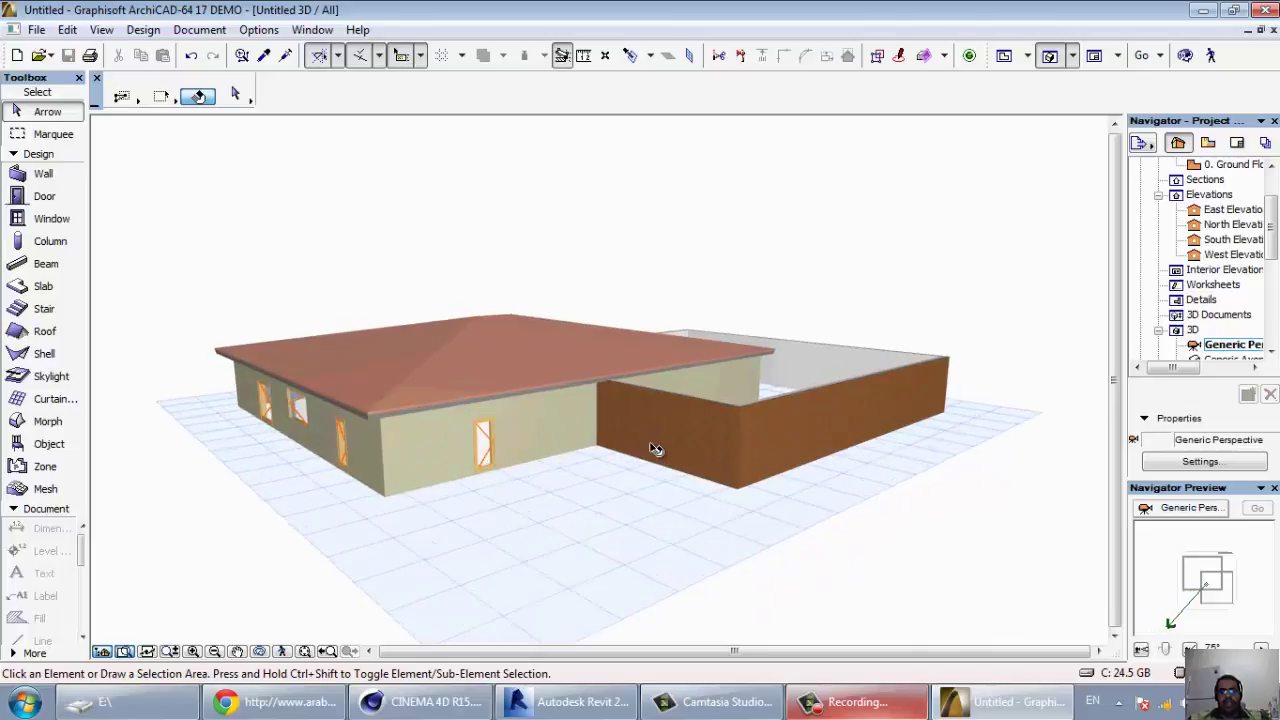
pyautogui.scroll(1, 655, 449)
pyautogui.scroll(1, 655, 449)
pyautogui.scroll(1, 655, 449)
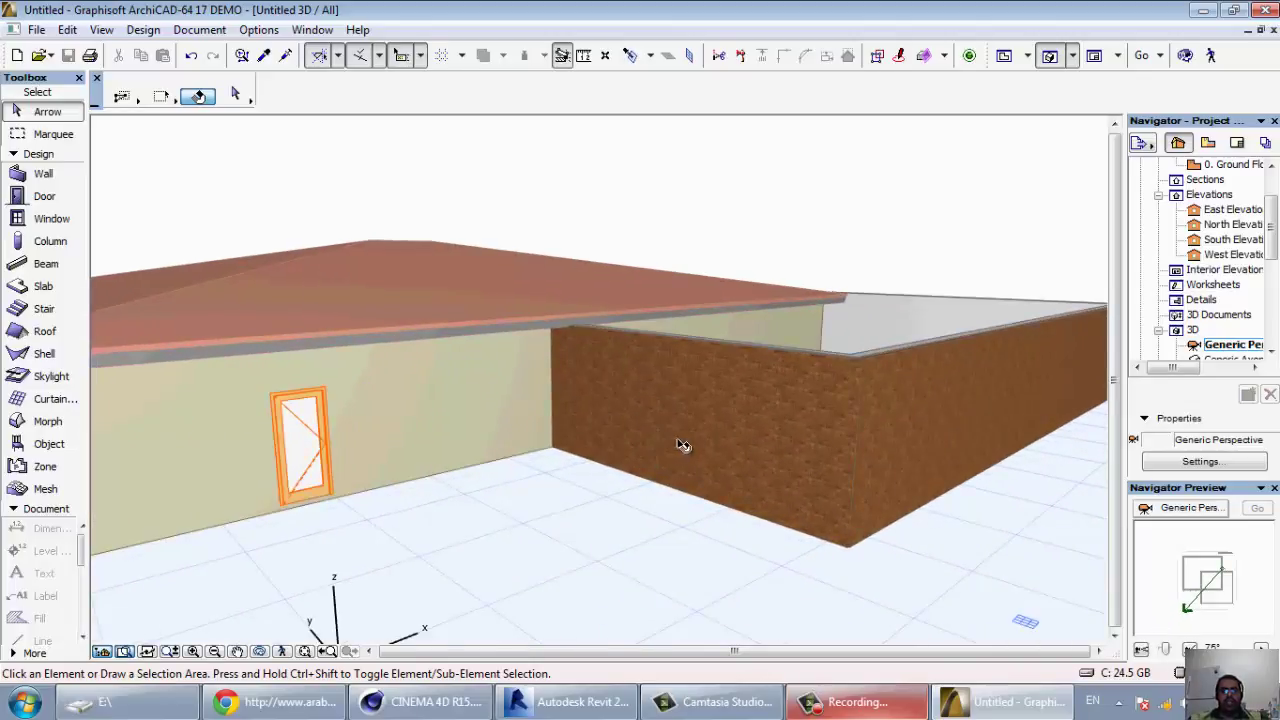
pyautogui.scroll(-2, 733, 474)
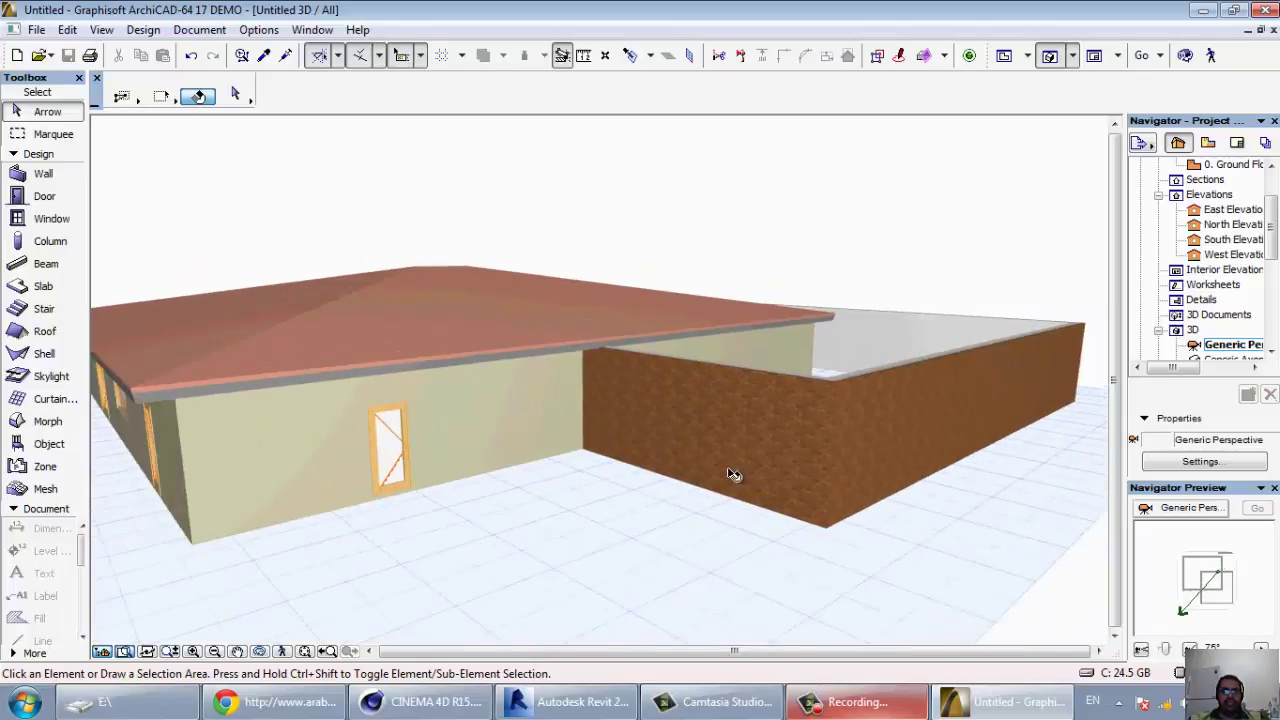
pyautogui.scroll(-1, 733, 474)
pyautogui.scroll(-1, 714, 492)
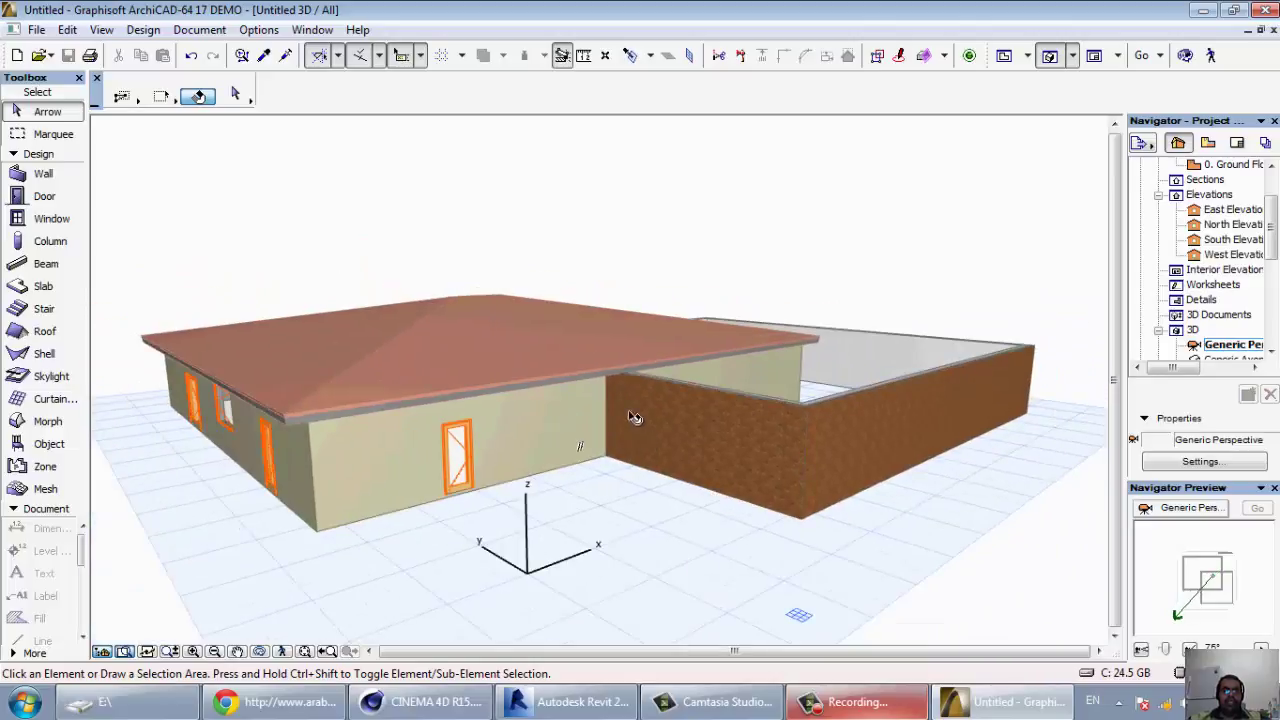
# Orbit to higher oblique angles to review the house and brick-walled wing
pyautogui.moveTo(634, 420)
pyautogui.keyDown('shift'); pyautogui.mouseDown(button='middle')
pyautogui.moveTo(619, 498)
pyautogui.moveTo(705, 417)
pyautogui.moveTo(713, 456)
pyautogui.mouseUp(button='middle'); pyautogui.keyUp('shift')
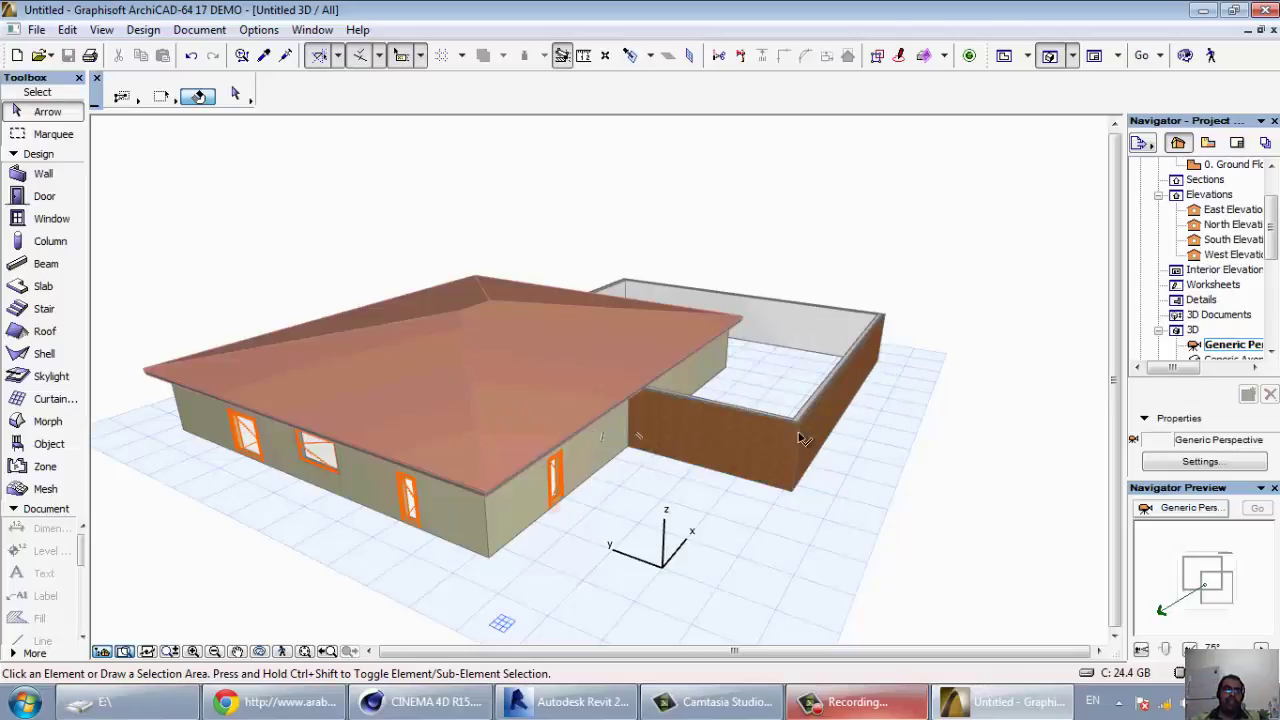
pyautogui.scroll(-3, 755, 517)
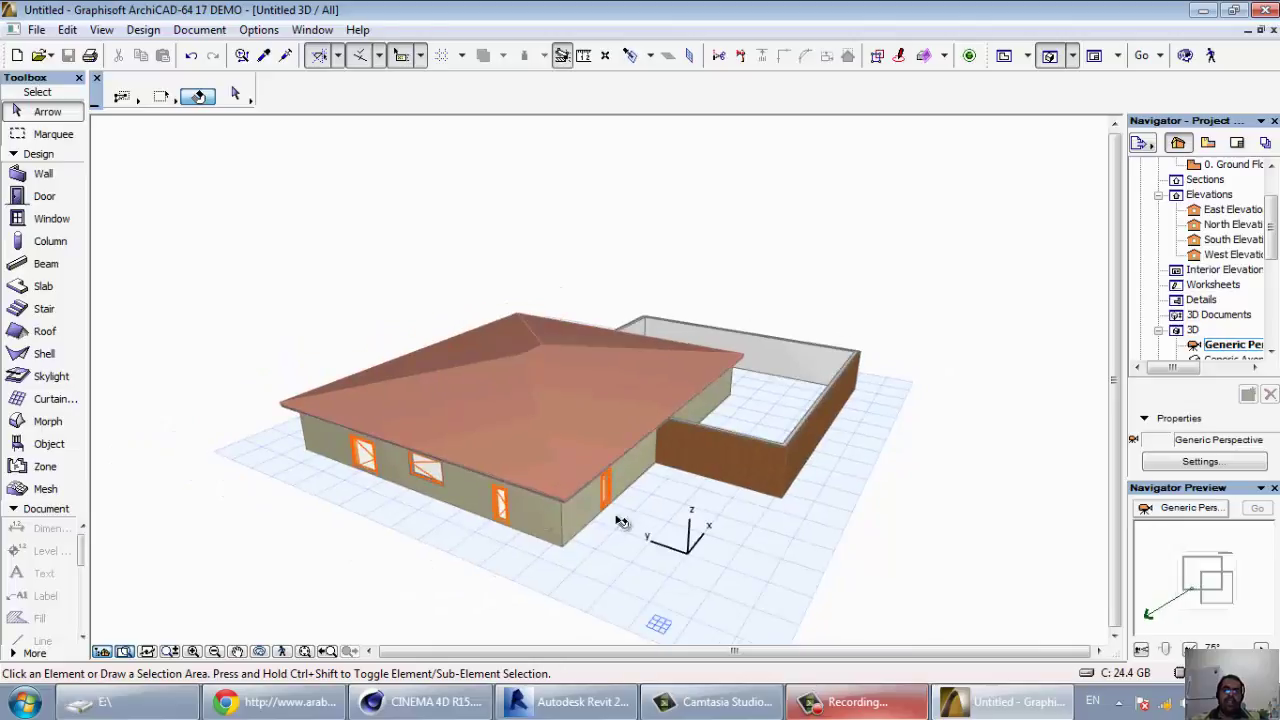
pyautogui.scroll(3, 810, 470)
pyautogui.scroll(1, 810, 466)
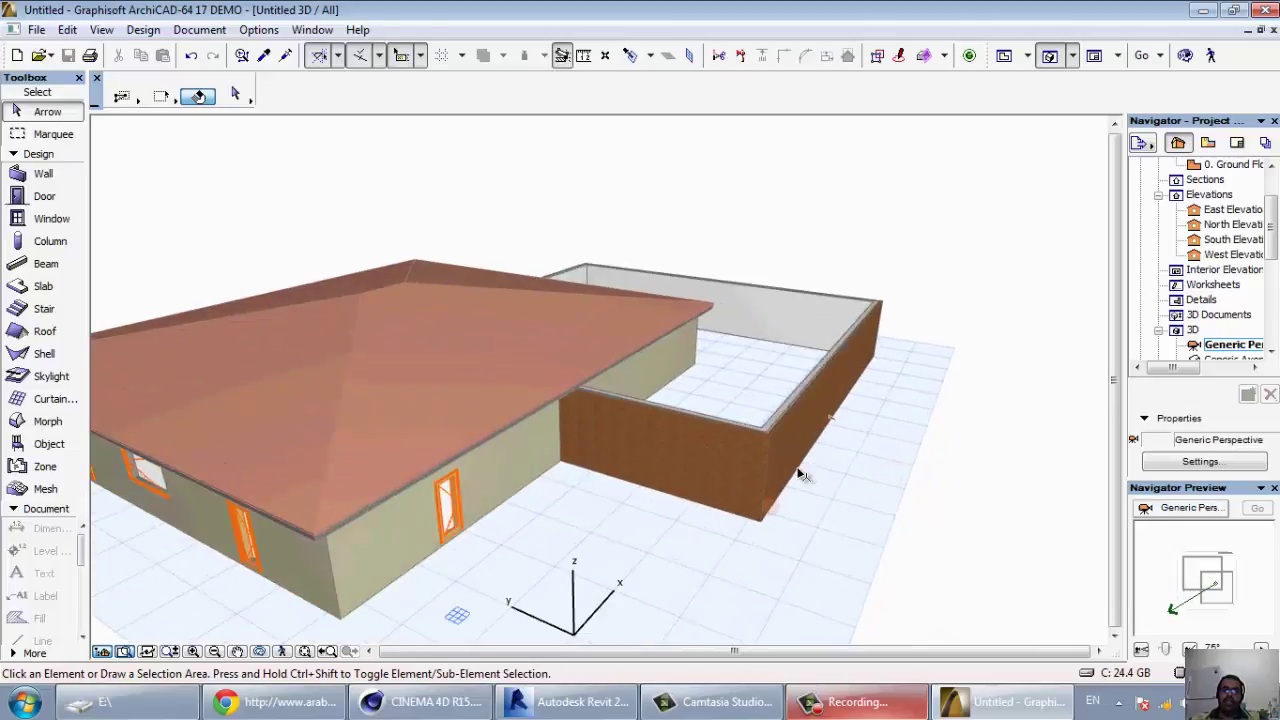
pyautogui.scroll(-3, 800, 473)
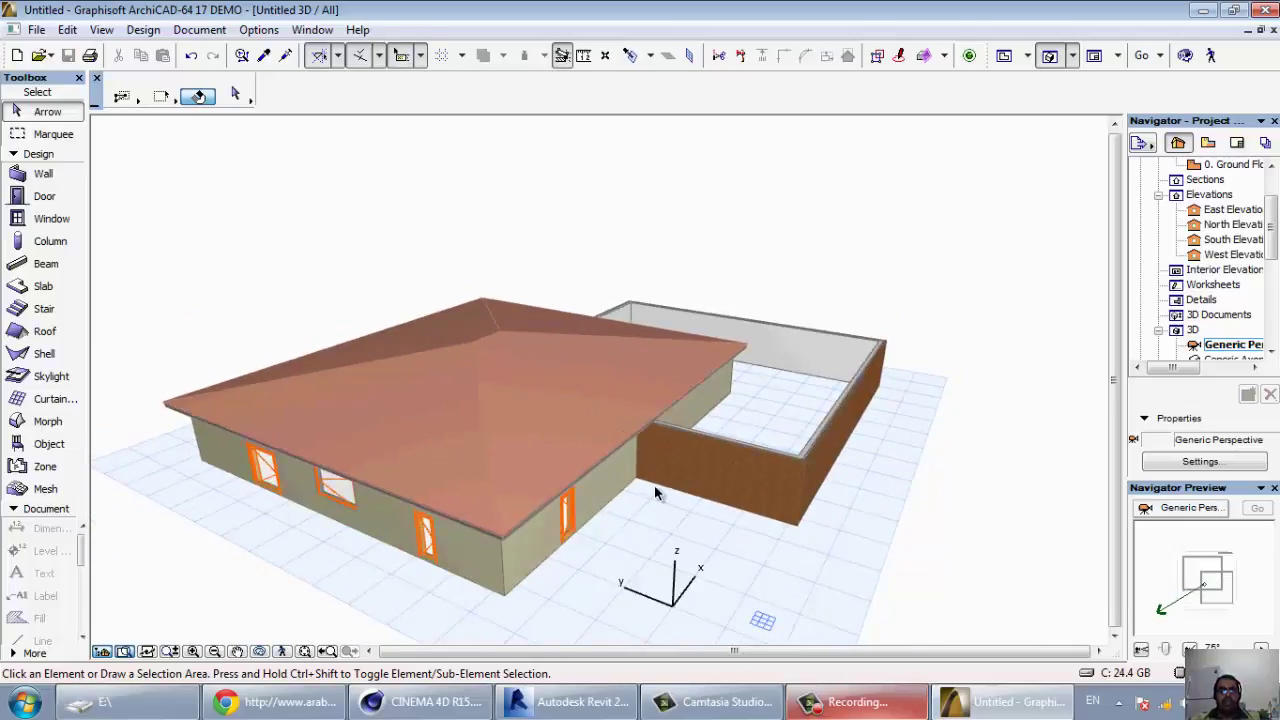
pyautogui.moveTo(654, 484)
pyautogui.keyDown('shift'); pyautogui.mouseDown(button='middle')
pyautogui.moveTo(604, 532)
pyautogui.moveTo(503, 591)
pyautogui.moveTo(500, 640)
pyautogui.moveTo(598, 316)
pyautogui.moveTo(577, 491)
pyautogui.moveTo(537, 594)
pyautogui.moveTo(508, 389)
pyautogui.mouseUp(button='middle'); pyautogui.keyUp('shift')
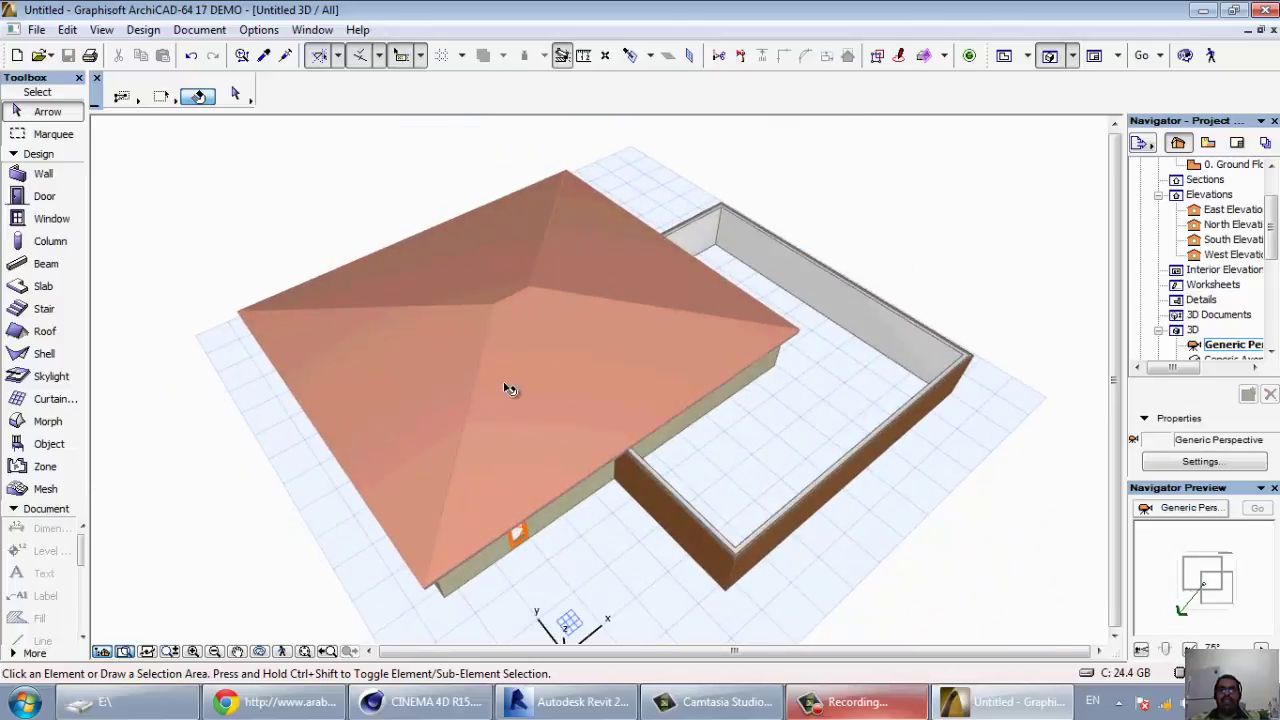
# Clear the hip roof selection and select the four-wall brick group of the open wing
pyautogui.click(572, 291)
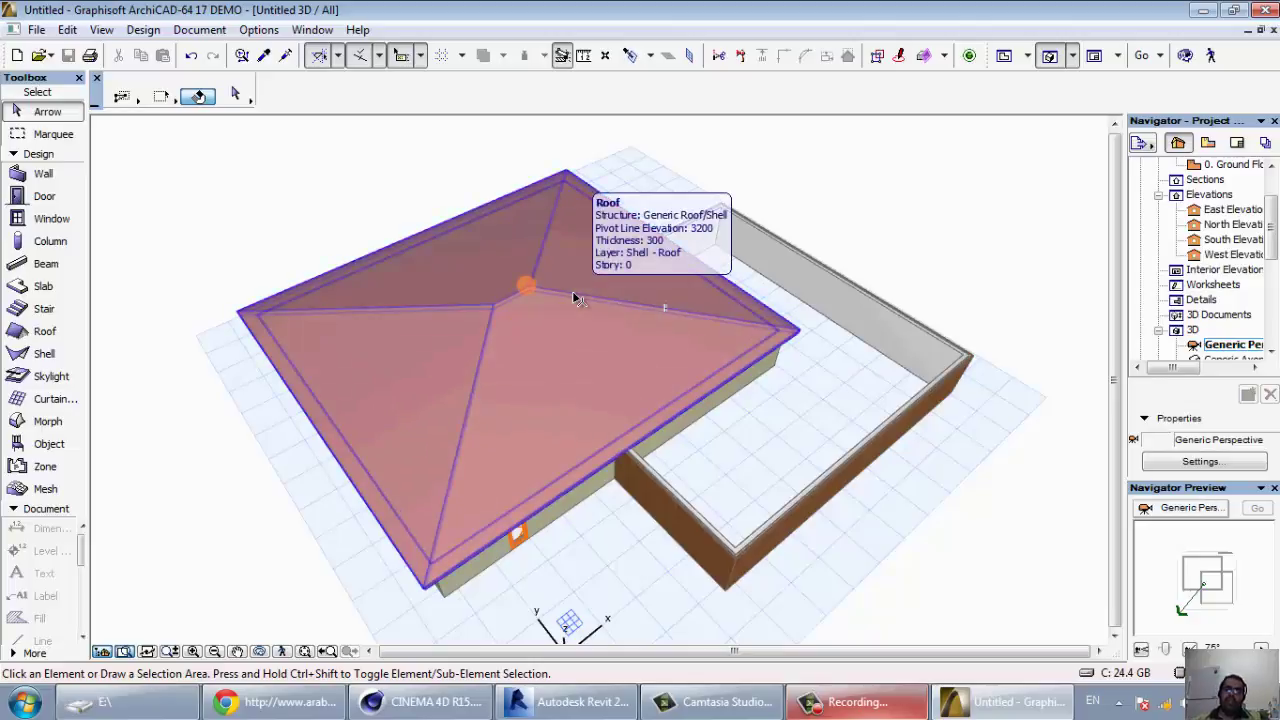
pyautogui.press('Escape')
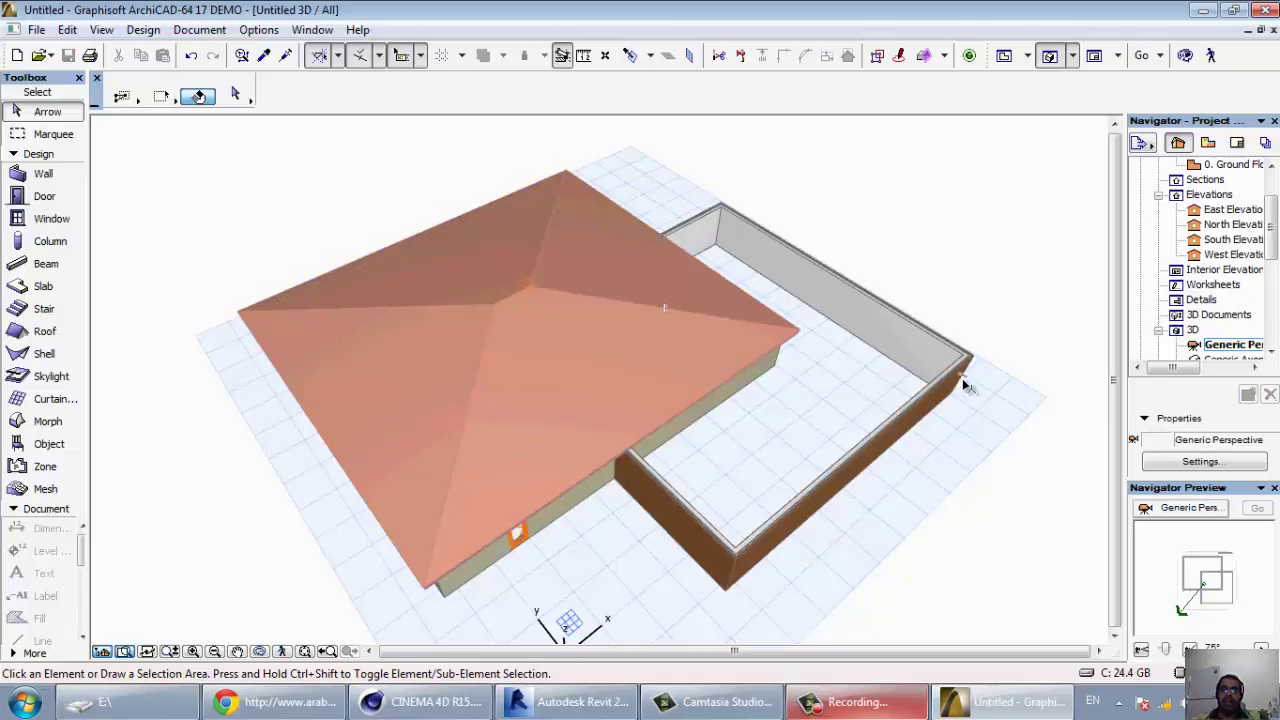
pyautogui.click(868, 462)
pyautogui.click(868, 462)
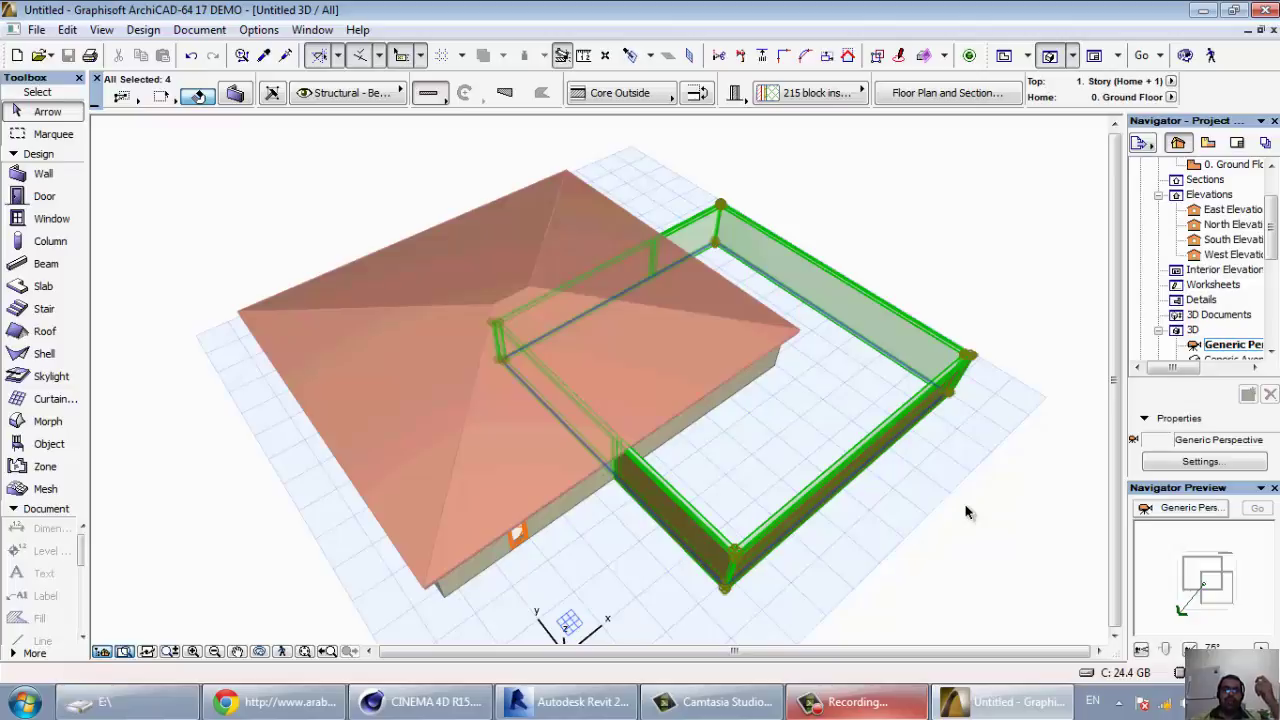
pyautogui.moveTo(443, 500)
pyautogui.keyDown('shift'); pyautogui.mouseDown(button='middle')
pyautogui.moveTo(451, 367)
pyautogui.moveTo(451, 517)
pyautogui.mouseUp(button='middle'); pyautogui.keyUp('shift')
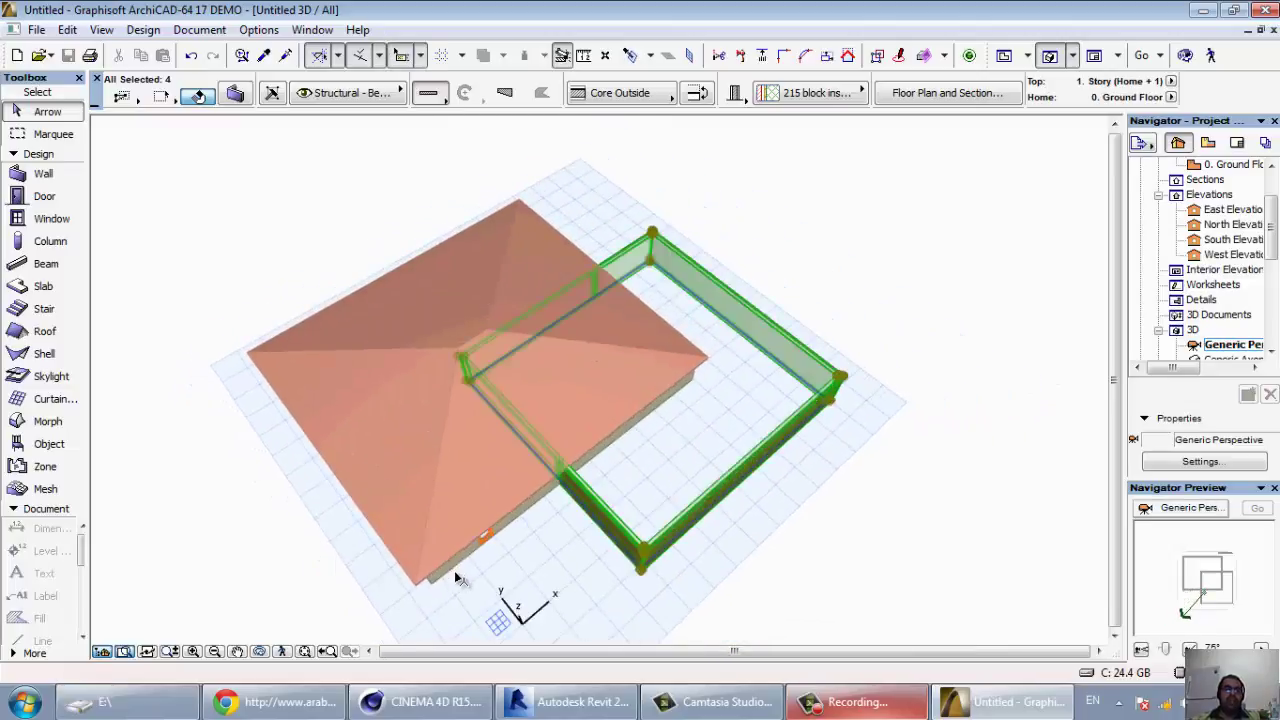
pyautogui.moveTo(457, 578)
pyautogui.keyDown('shift'); pyautogui.mouseDown(button='middle')
pyautogui.moveTo(337, 563)
pyautogui.moveTo(257, 429)
pyautogui.moveTo(486, 517)
pyautogui.mouseUp(button='middle'); pyautogui.keyUp('shift')
pyautogui.scroll(3, 310, 543)
pyautogui.moveTo(310, 543)
pyautogui.keyDown('shift'); pyautogui.mouseDown(button='middle')
pyautogui.moveTo(699, 524)
pyautogui.moveTo(463, 550)
pyautogui.mouseUp(button='middle'); pyautogui.keyUp('shift')
pyautogui.moveTo(177, 480)
pyautogui.keyDown('shift'); pyautogui.mouseDown(button='middle')
pyautogui.moveTo(408, 481)
pyautogui.moveTo(569, 537)
pyautogui.moveTo(466, 538)
pyautogui.mouseUp(button='middle'); pyautogui.keyUp('shift')
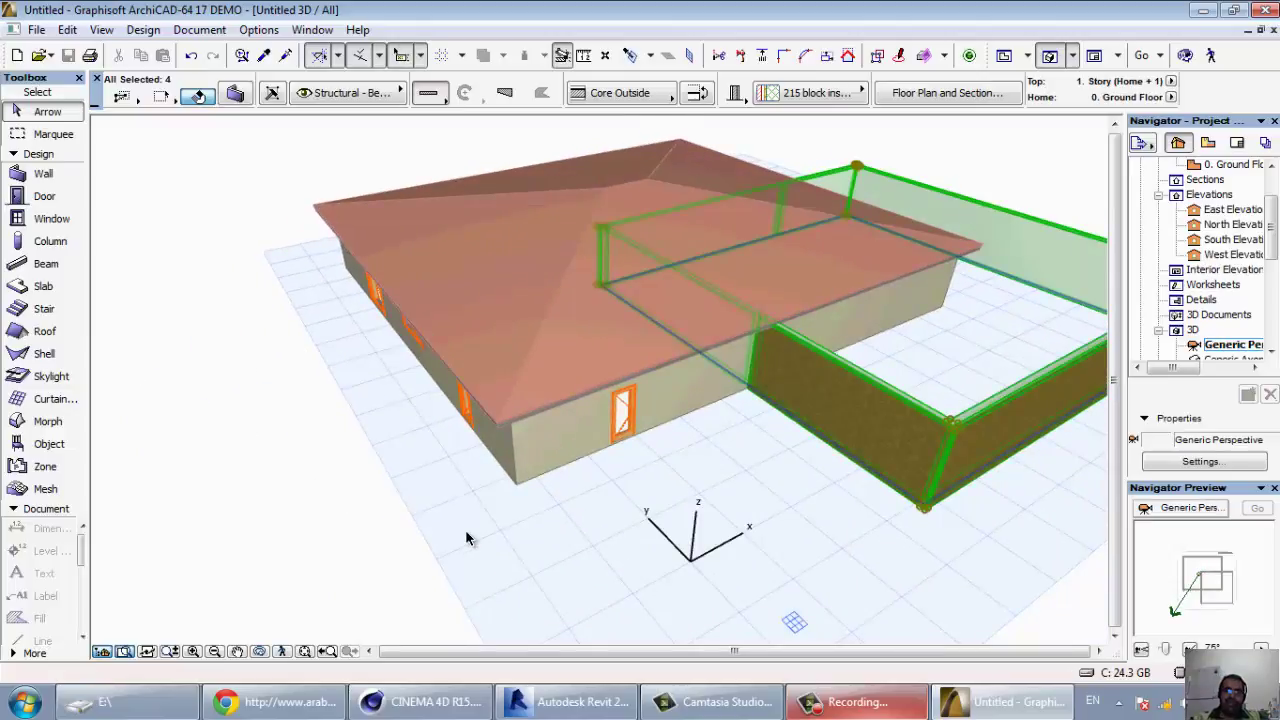